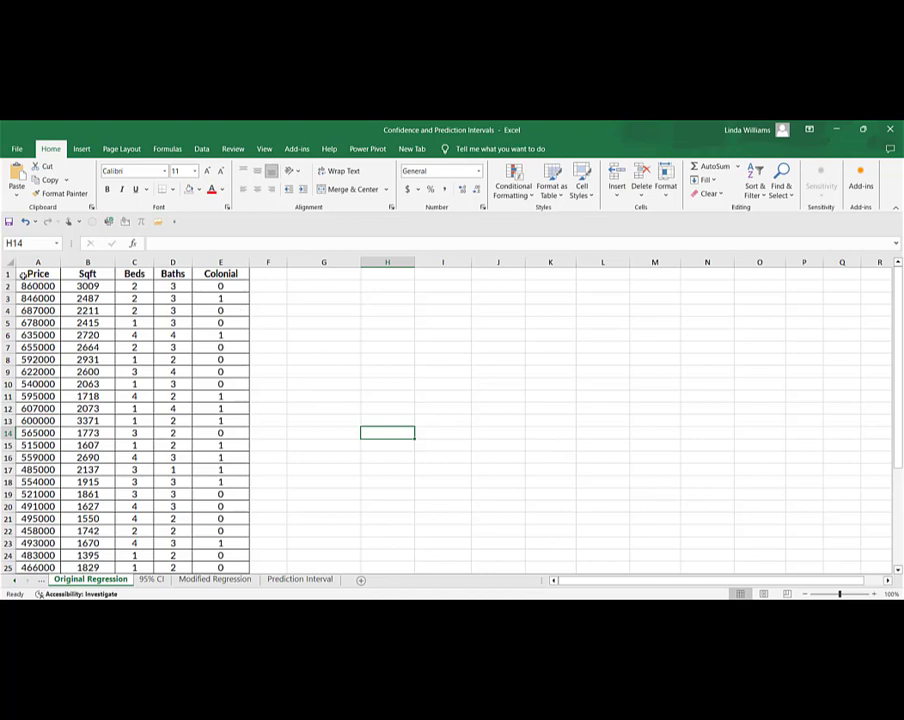
# Open the Regression tool from Data Analysis and move its dialog off the house price data
pyautogui.scroll(-9, 95, 468)
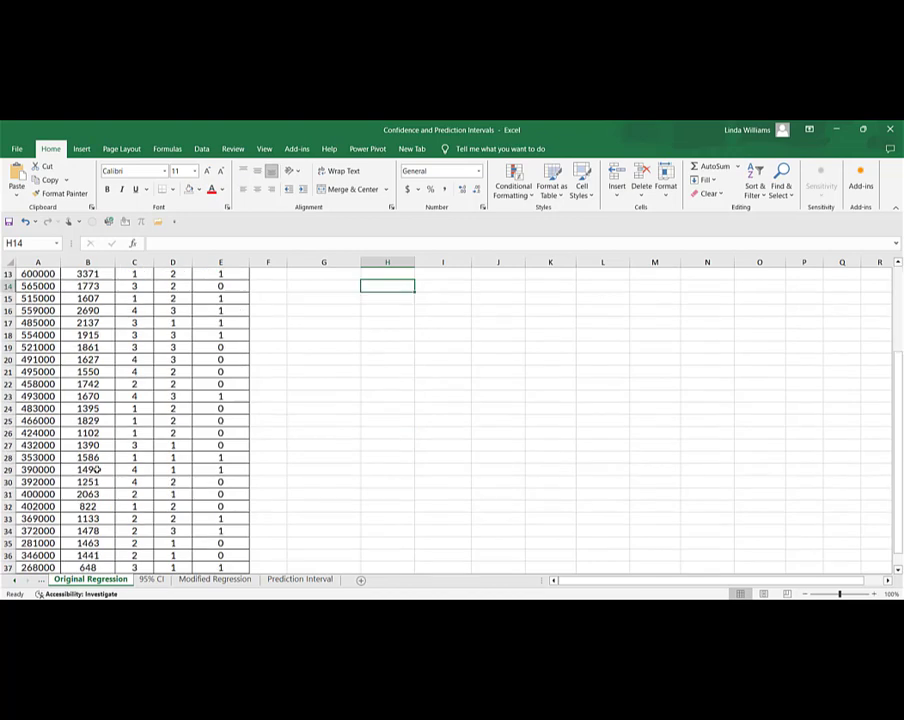
pyautogui.scroll(9, 95, 470)
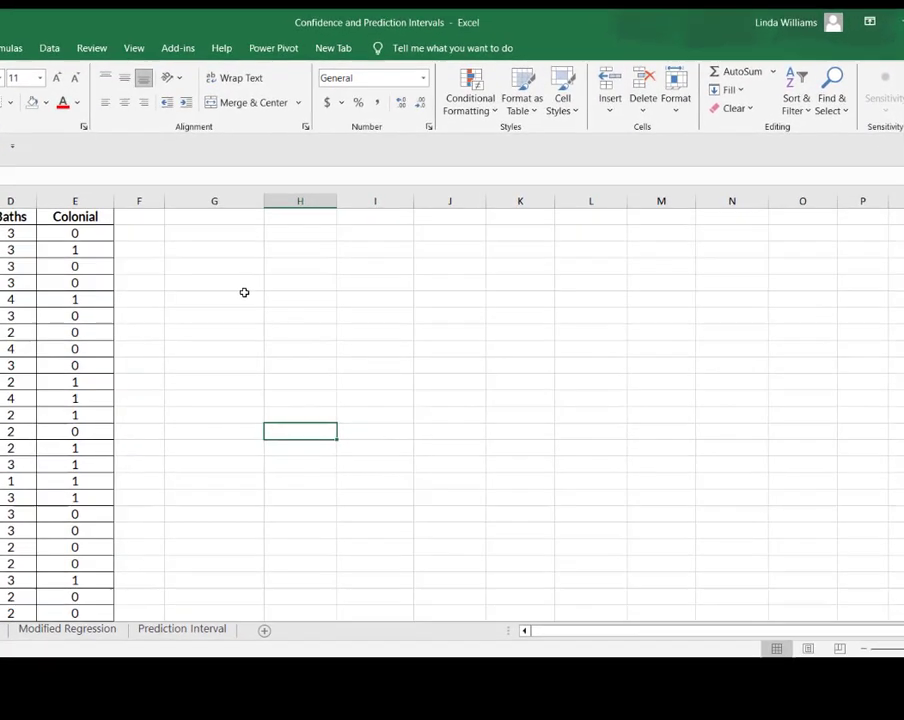
pyautogui.click(49, 48)
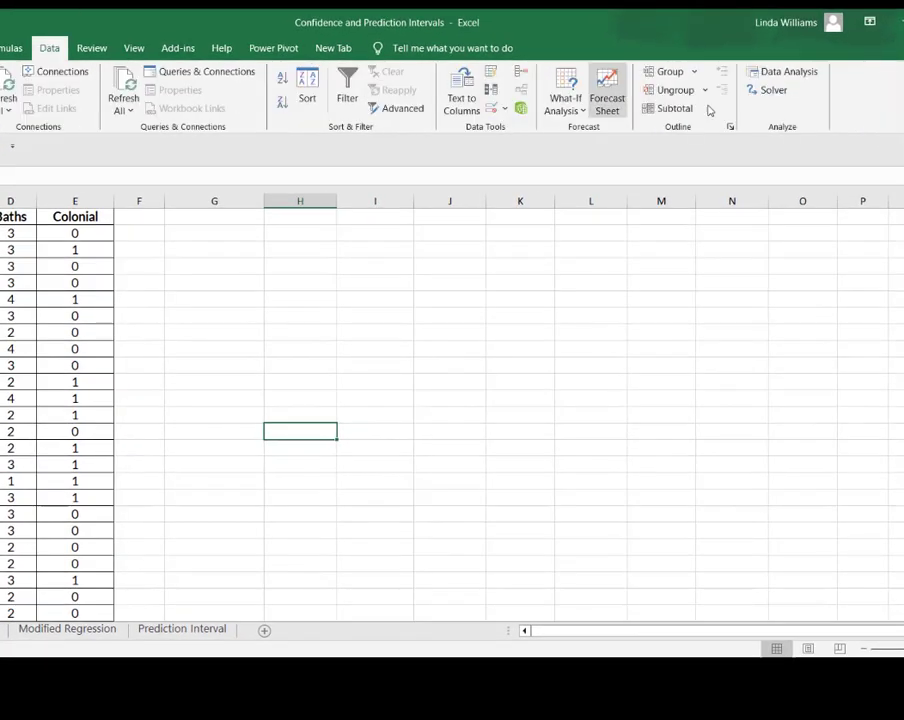
pyautogui.click(785, 78)
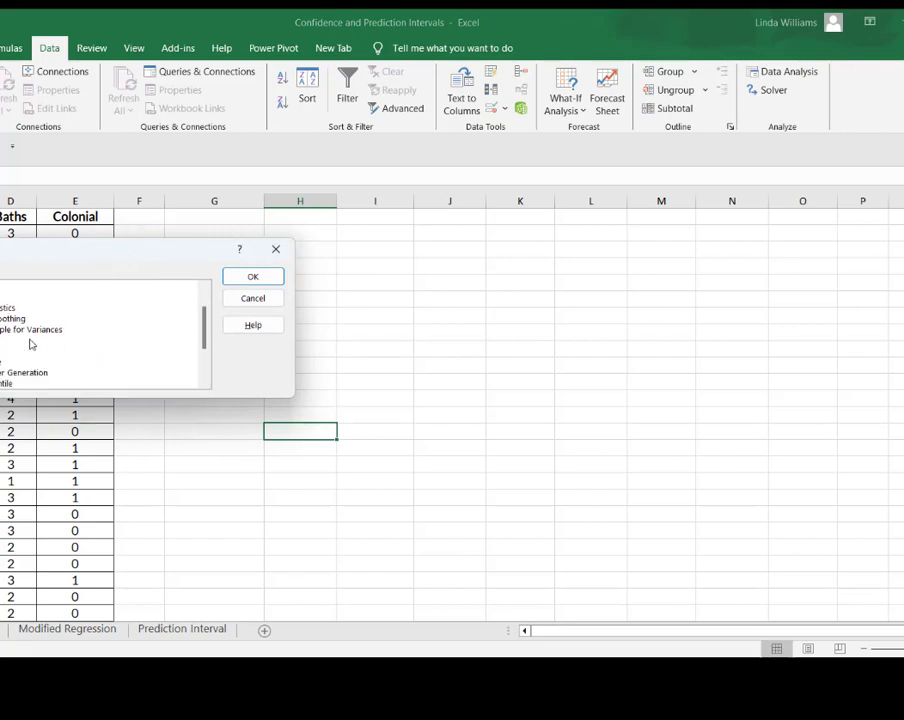
pyautogui.scroll(-2, 30, 344)
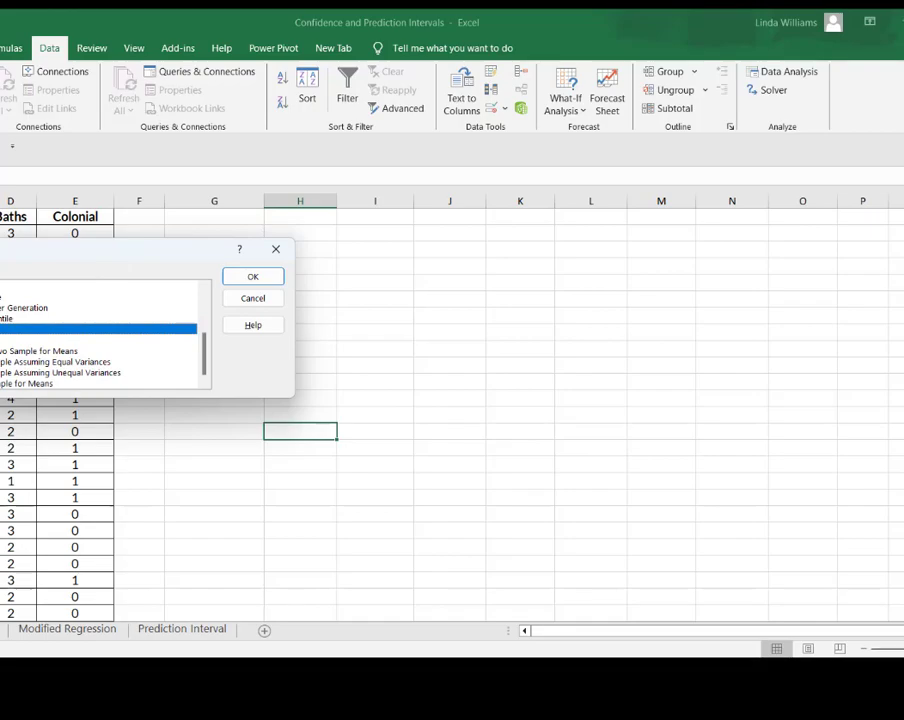
pyautogui.click(250, 277)
pyautogui.moveTo(175, 184); pyautogui.dragTo(393, 190)
pyautogui.moveTo(705, 206); pyautogui.dragTo(695, 285)
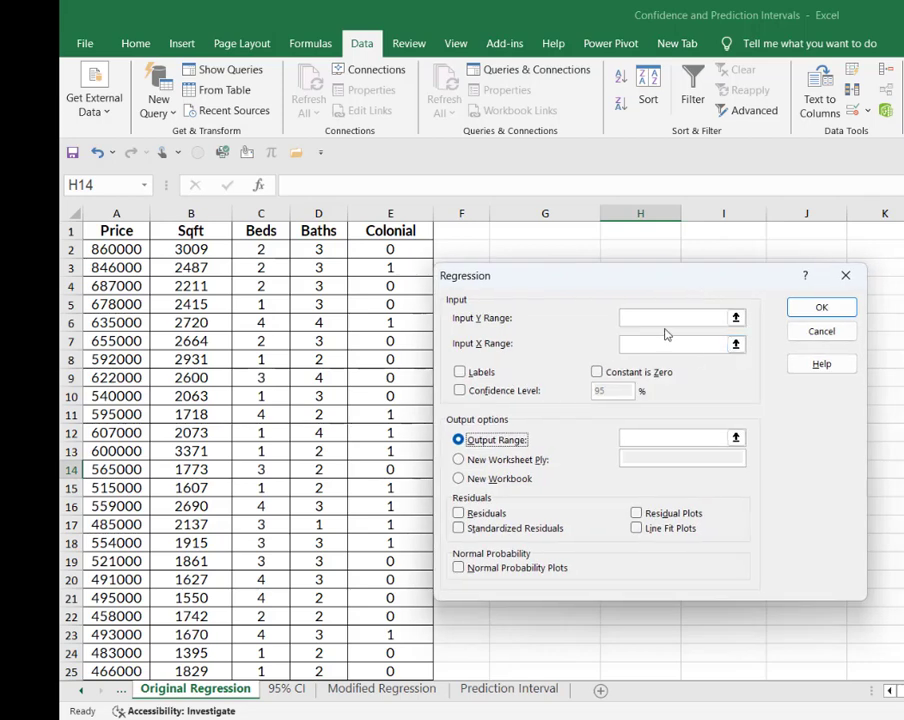
# Set the Input Y Range to $A$1:$A$37 and the Input X Range to $B$1:$E$37
pyautogui.click(736, 318)
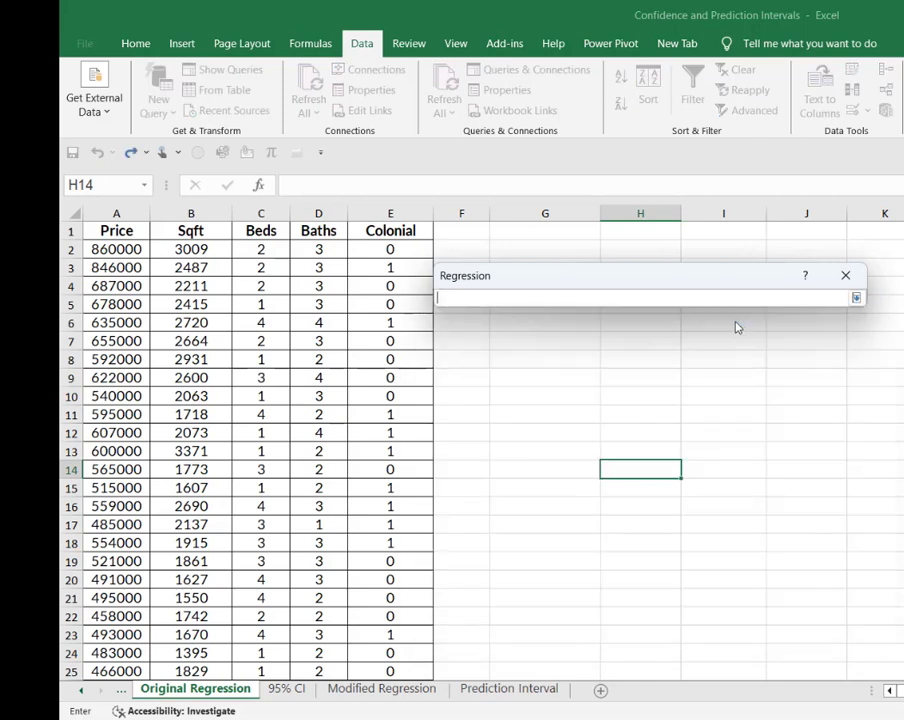
pyautogui.click(116, 230)
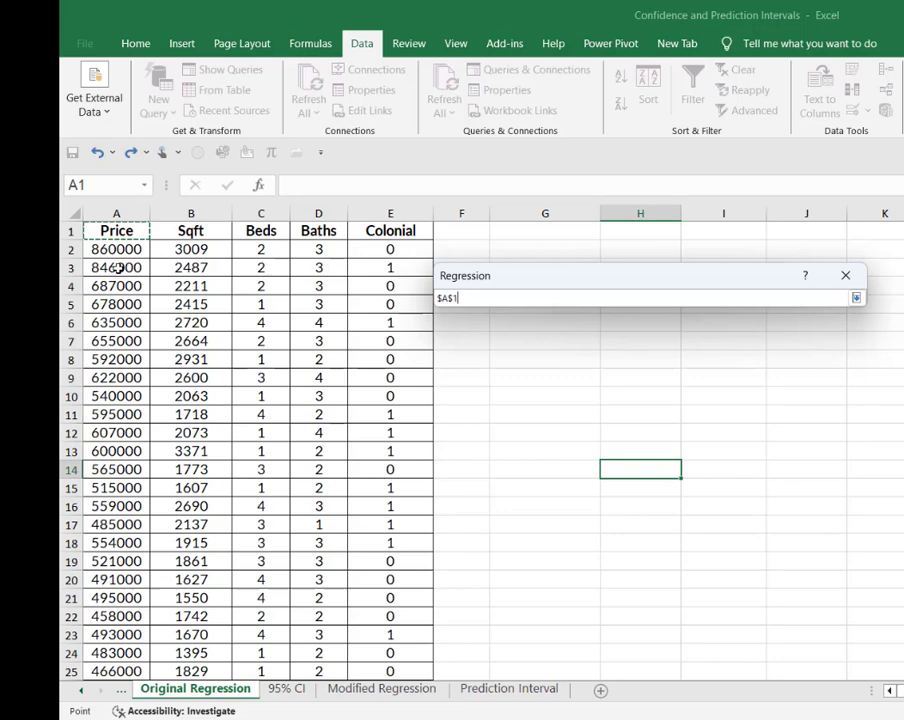
pyautogui.hotkey('ctrl', 'shift', 'Down')
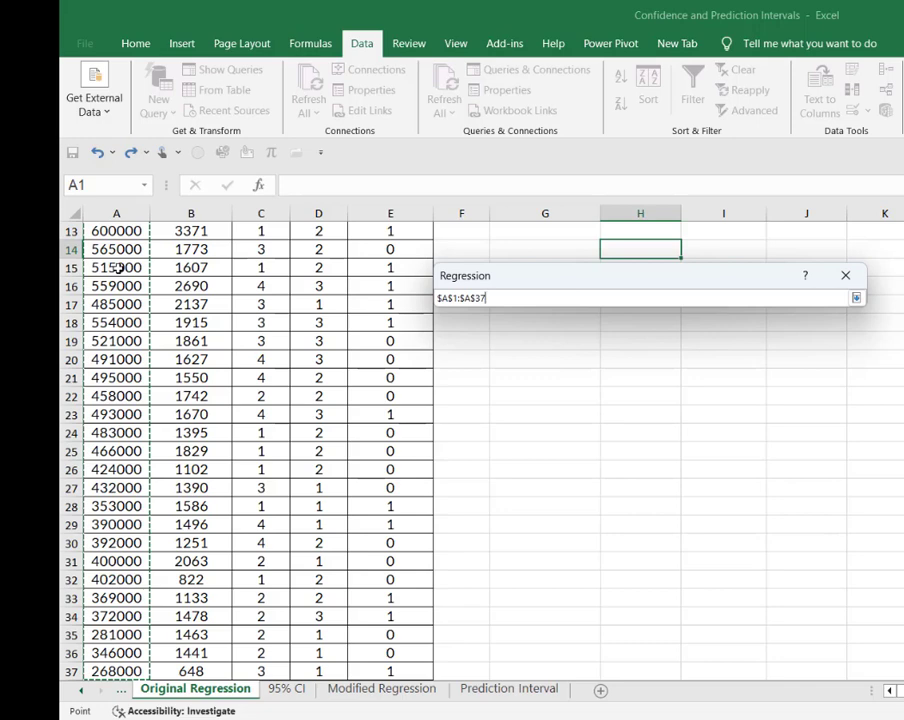
pyautogui.click(856, 299)
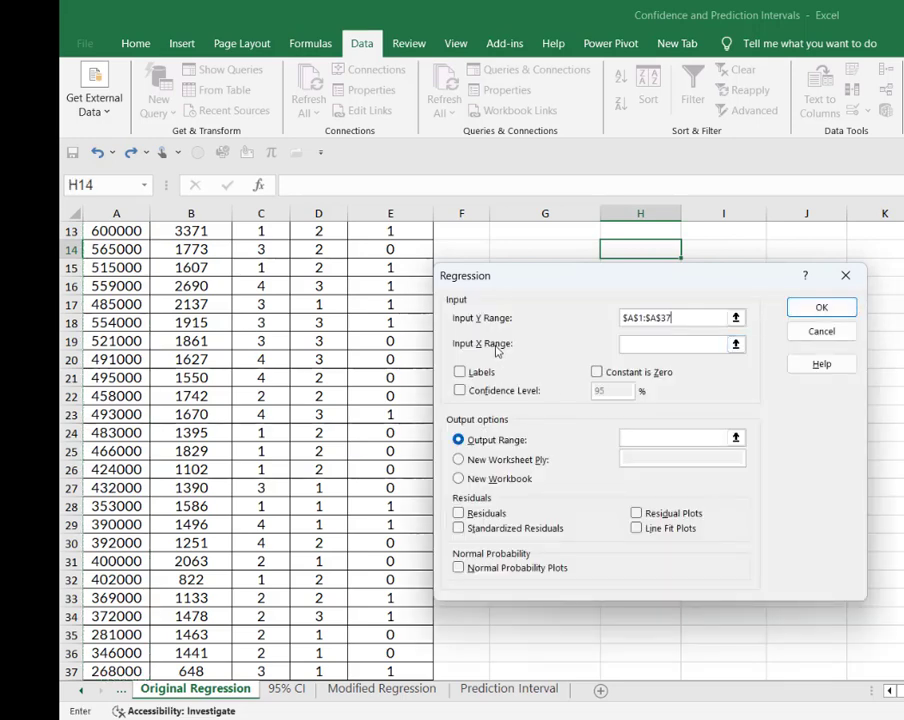
pyautogui.click(736, 344)
pyautogui.scroll(3, 415, 446)
pyautogui.scroll(1, 418, 448)
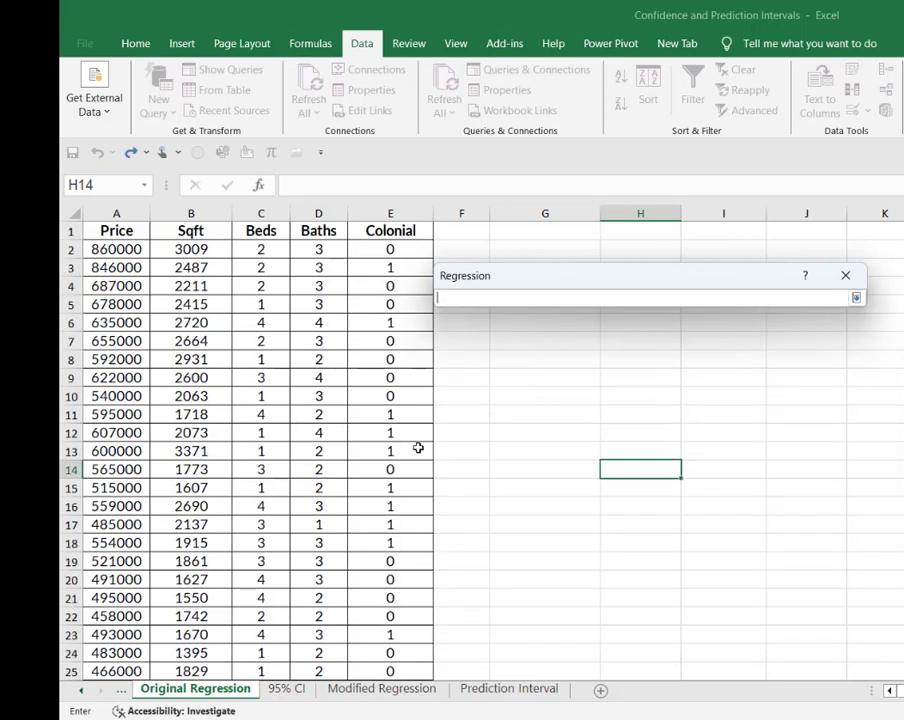
pyautogui.moveTo(186, 231); pyautogui.dragTo(381, 233)
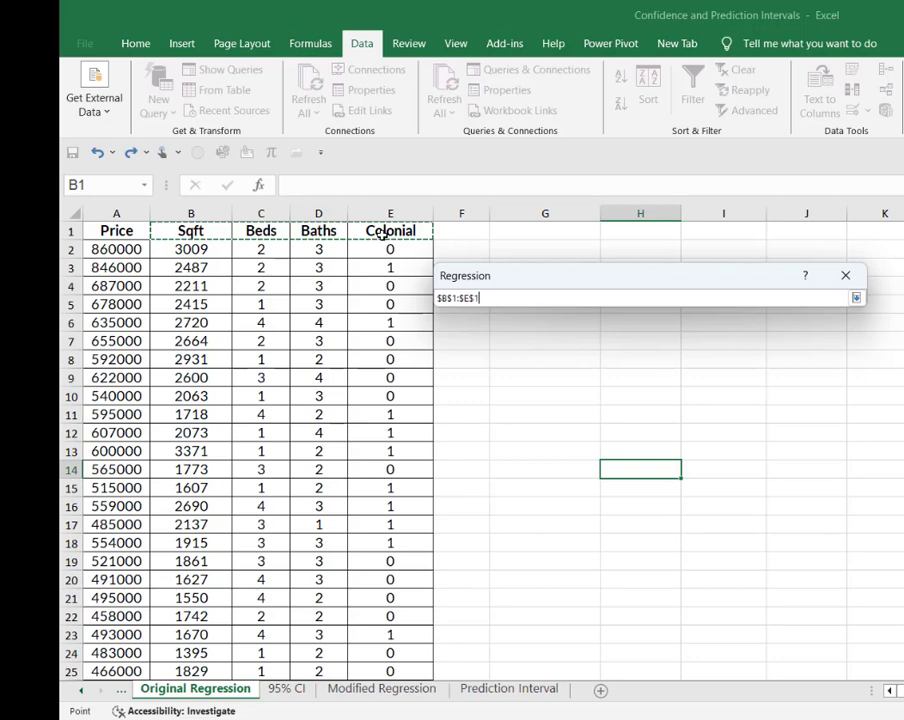
pyautogui.hotkey('ctrl', 'shift', 'Down')
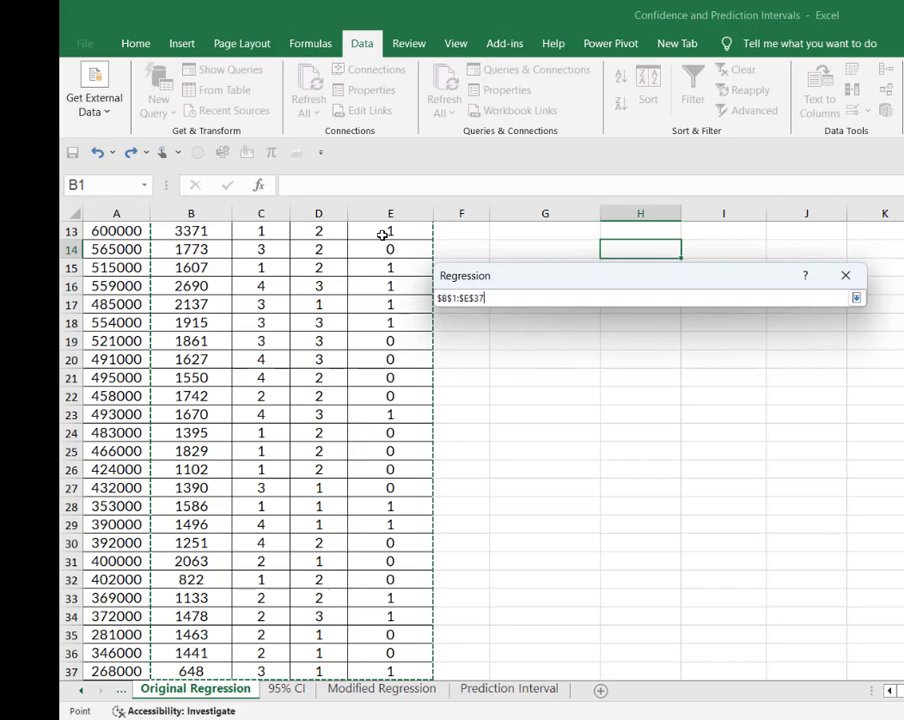
pyautogui.click(856, 298)
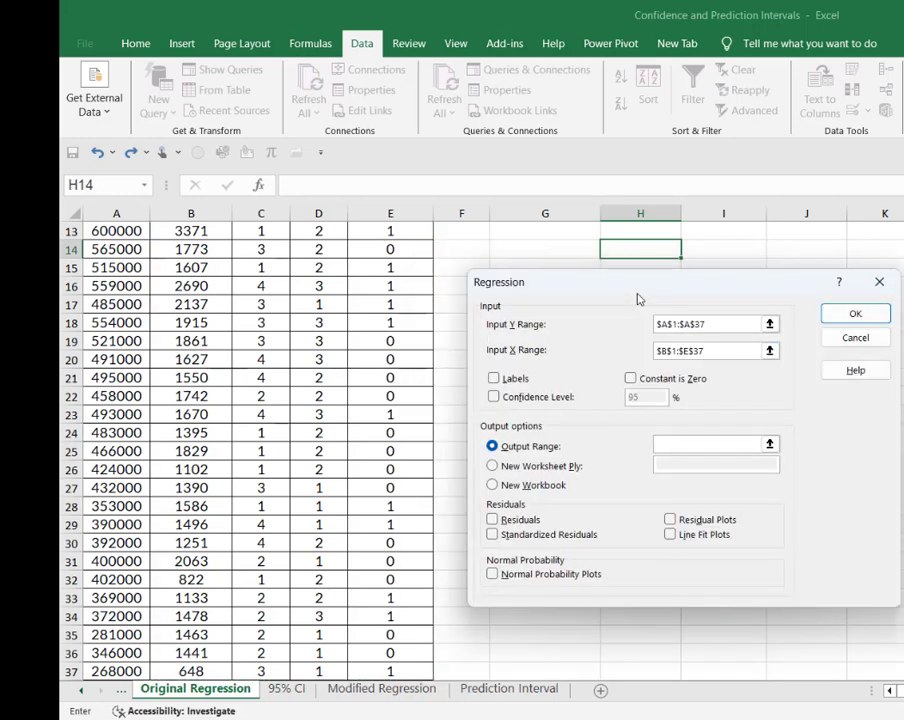
# Tick Labels, set the output range to $G$14, and run the regression
pyautogui.click(494, 379)
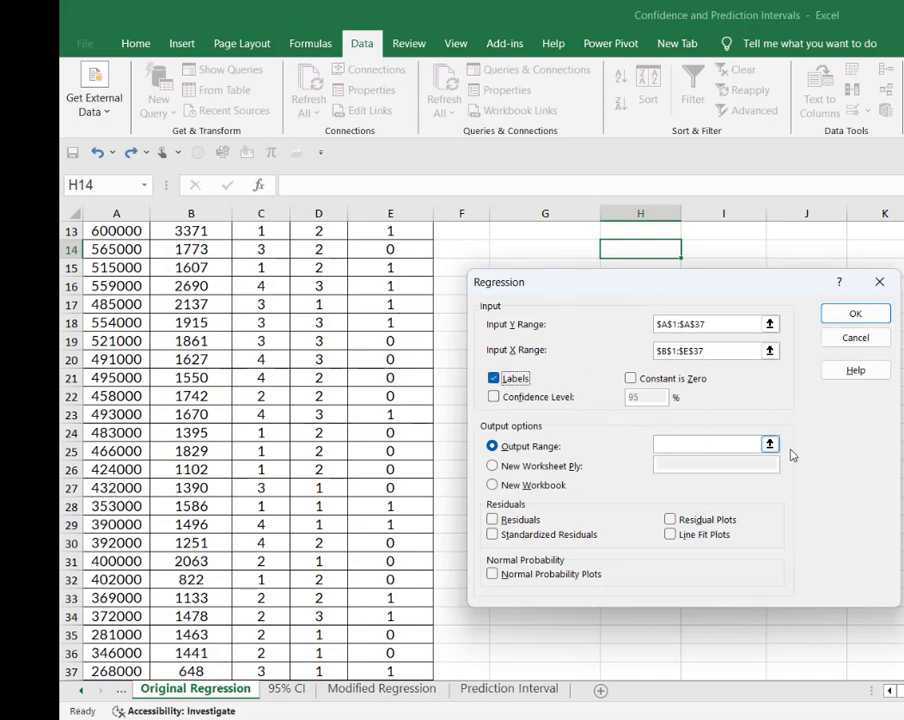
pyautogui.click(768, 444)
pyautogui.click(557, 251)
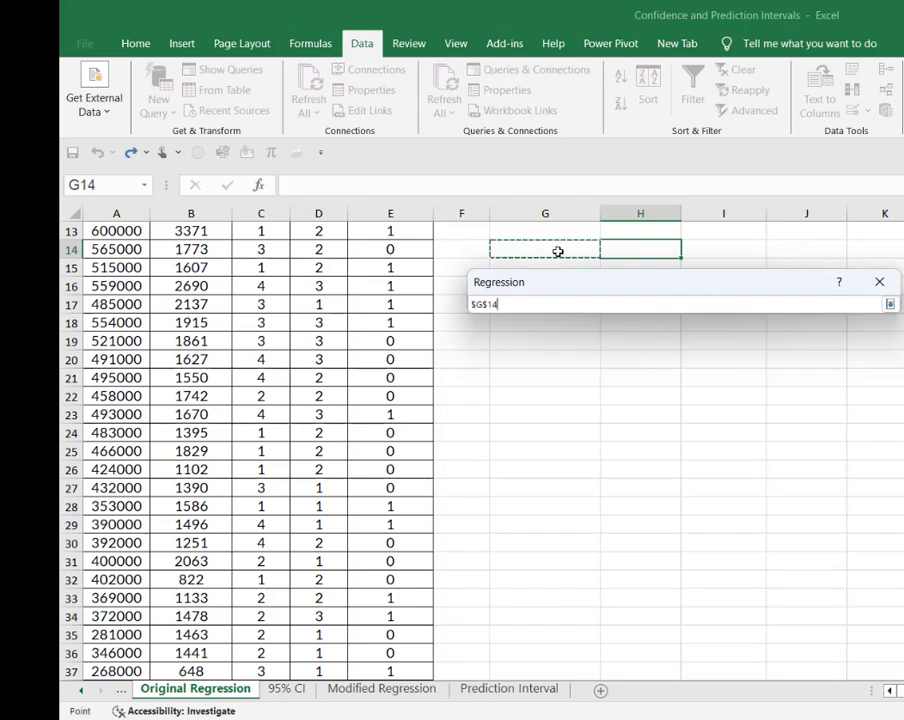
pyautogui.click(888, 305)
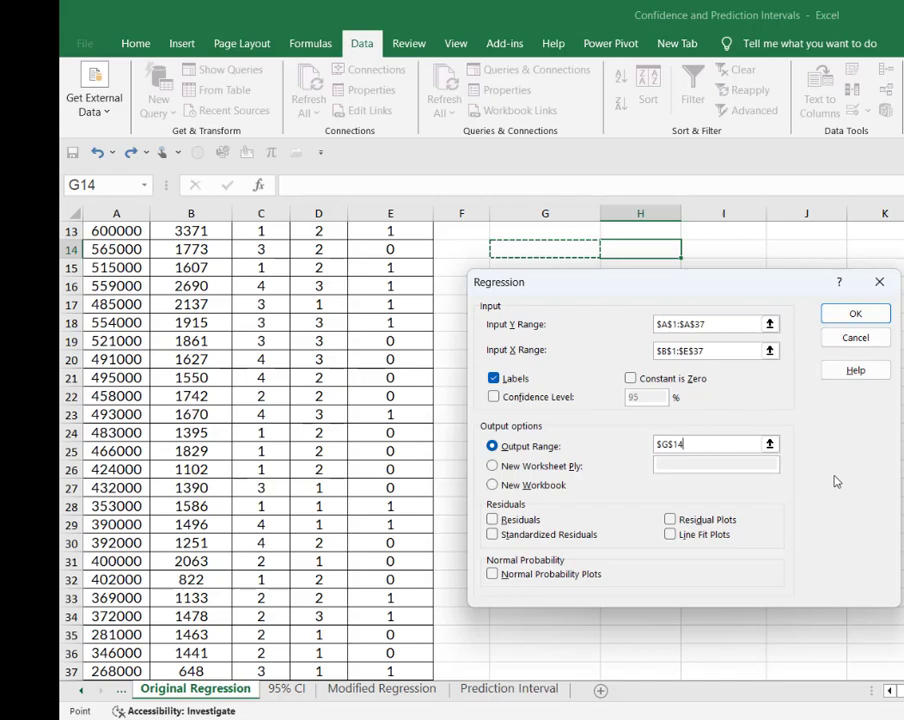
pyautogui.click(840, 316)
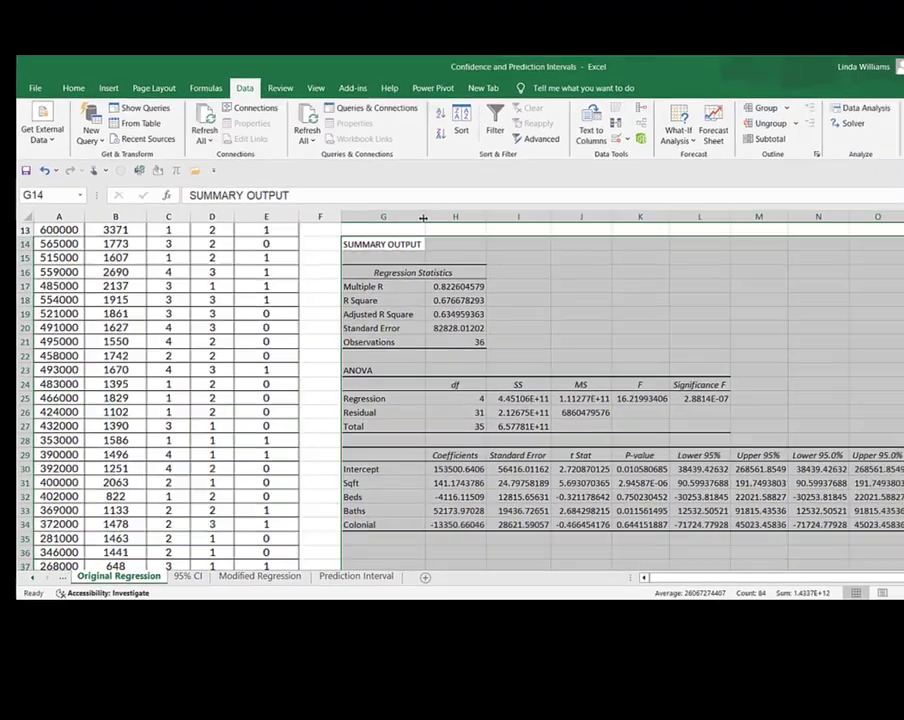
pyautogui.click(724, 435)
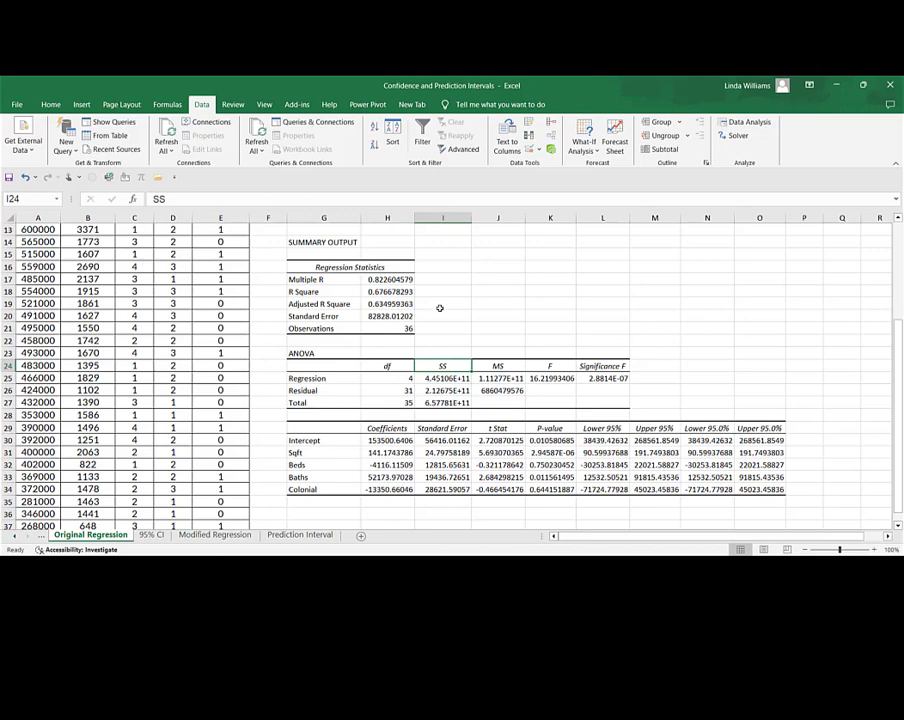
pyautogui.scroll(4, 439, 308)
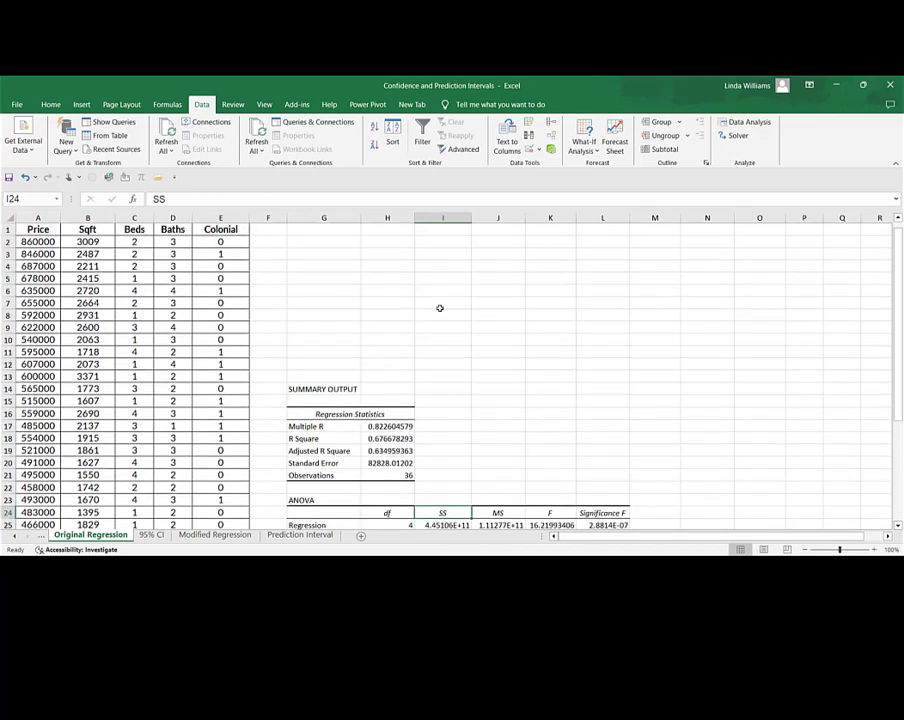
pyautogui.click(33, 241)
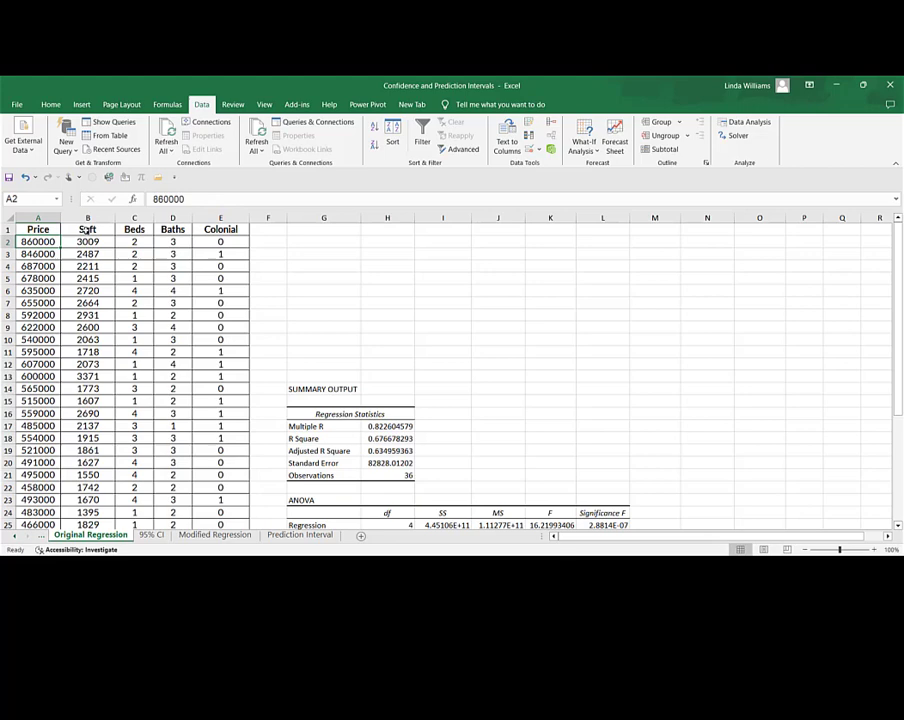
pyautogui.scroll(-5, 86, 231)
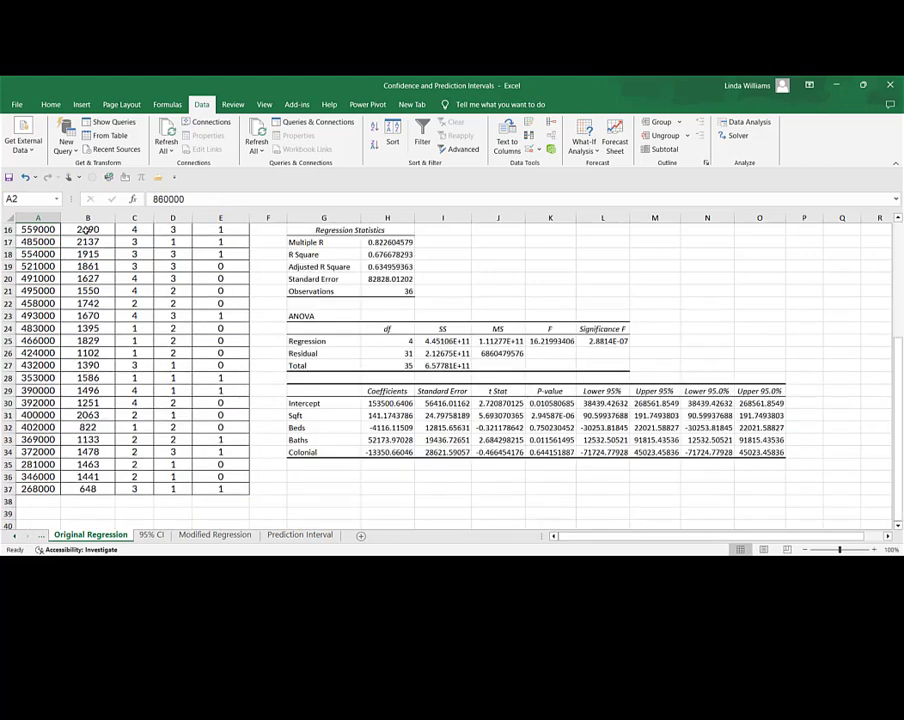
# Show the Modified Regression sheet with centred SqFt*, Beds*, Baths*, Colonial* columns and inputs 2500, 3, 2, 1
pyautogui.click(218, 535)
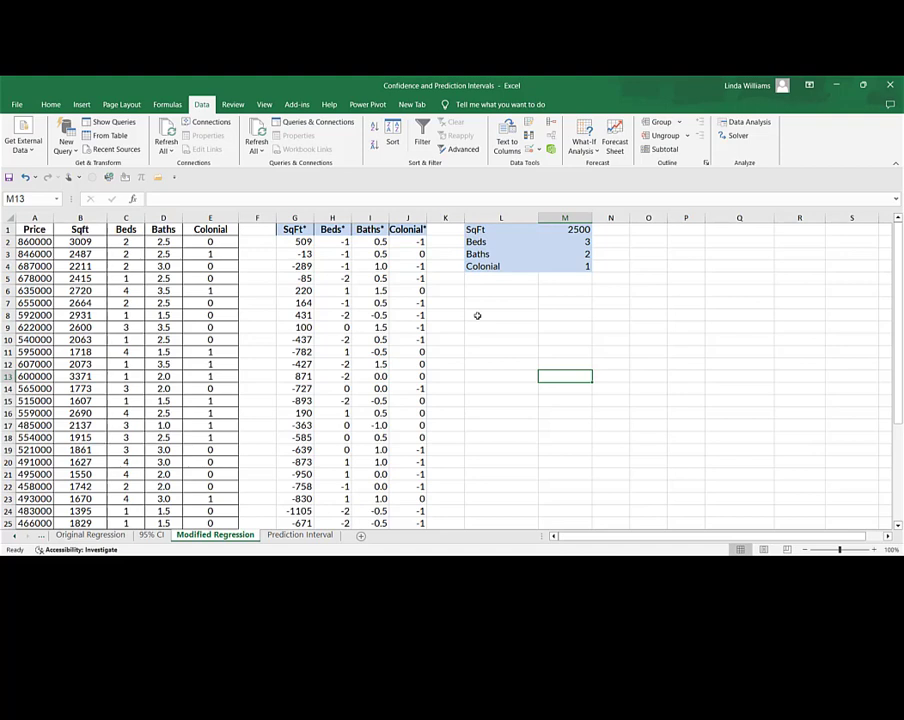
pyautogui.press('F9')
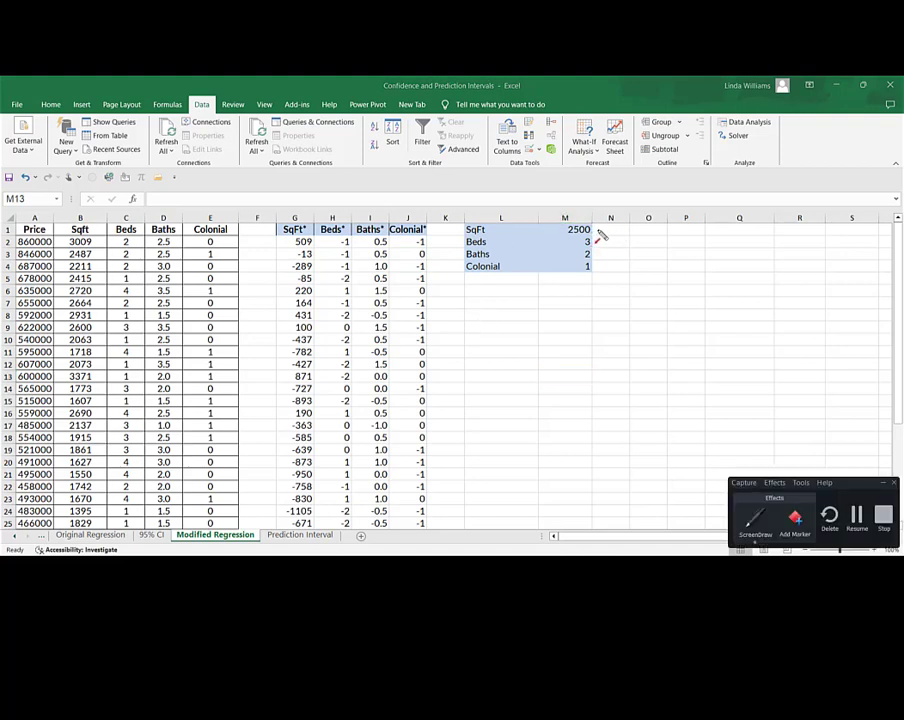
pyautogui.moveTo(612, 232); pyautogui.dragTo(599, 230)
pyautogui.moveTo(614, 244); pyautogui.dragTo(600, 242)
pyautogui.moveTo(591, 254)
pyautogui.mouseDown()
pyautogui.moveTo(566, 253)
pyautogui.moveTo(584, 267)
pyautogui.mouseUp()
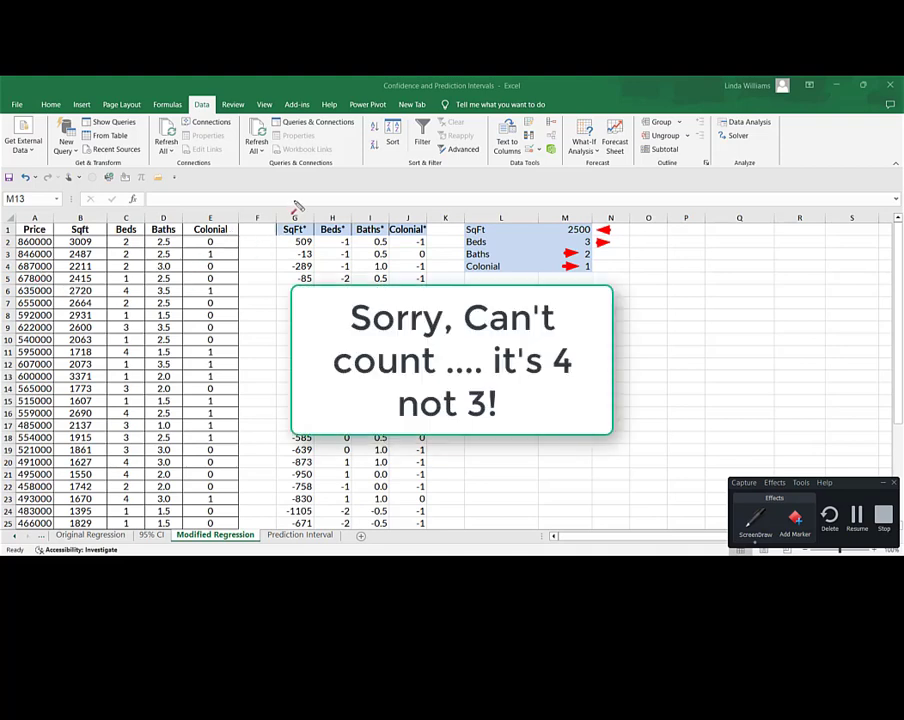
pyautogui.moveTo(296, 199)
pyautogui.mouseDown()
pyautogui.moveTo(296, 218)
pyautogui.moveTo(366, 218)
pyautogui.mouseUp()
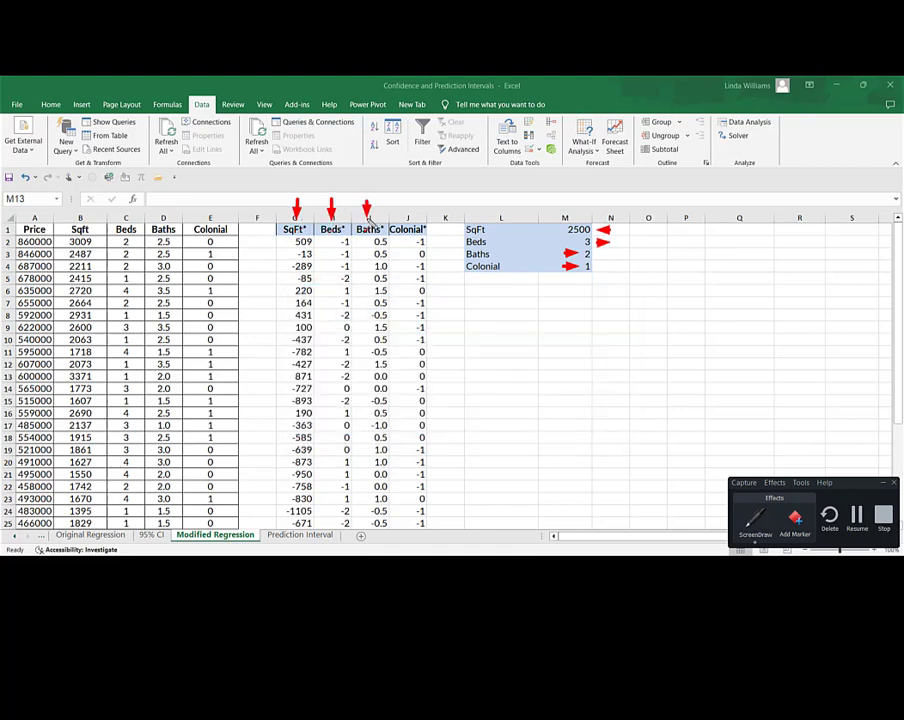
pyautogui.moveTo(406, 188); pyautogui.dragTo(406, 218)
pyautogui.press('e')
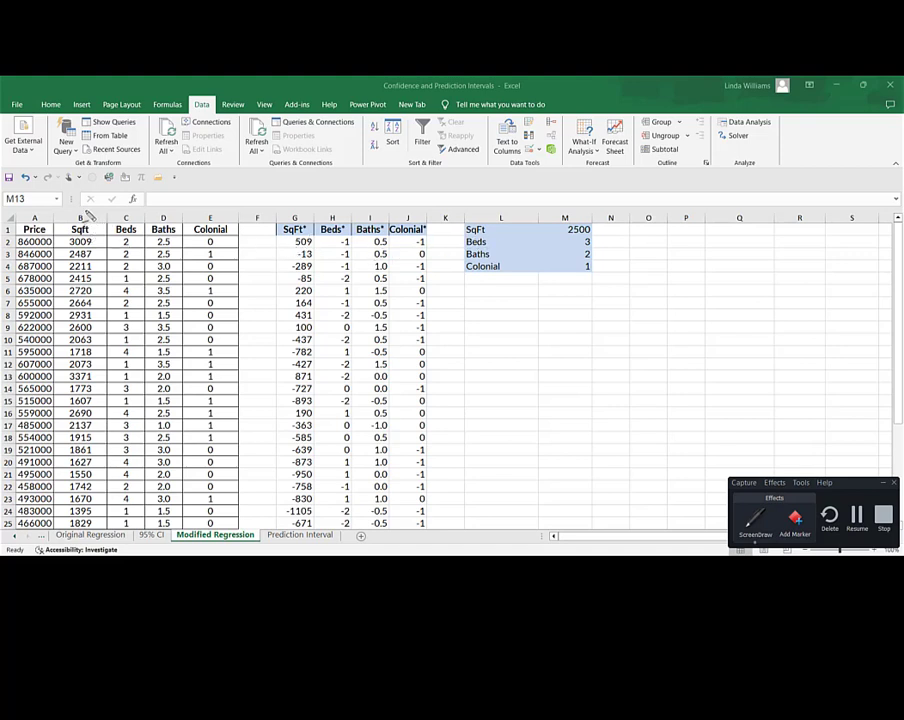
pyautogui.moveTo(84, 198)
pyautogui.mouseDown()
pyautogui.moveTo(85, 216)
pyautogui.moveTo(93, 212)
pyautogui.mouseUp()
pyautogui.moveTo(531, 195)
pyautogui.mouseDown()
pyautogui.moveTo(528, 218)
pyautogui.moveTo(537, 206)
pyautogui.mouseUp()
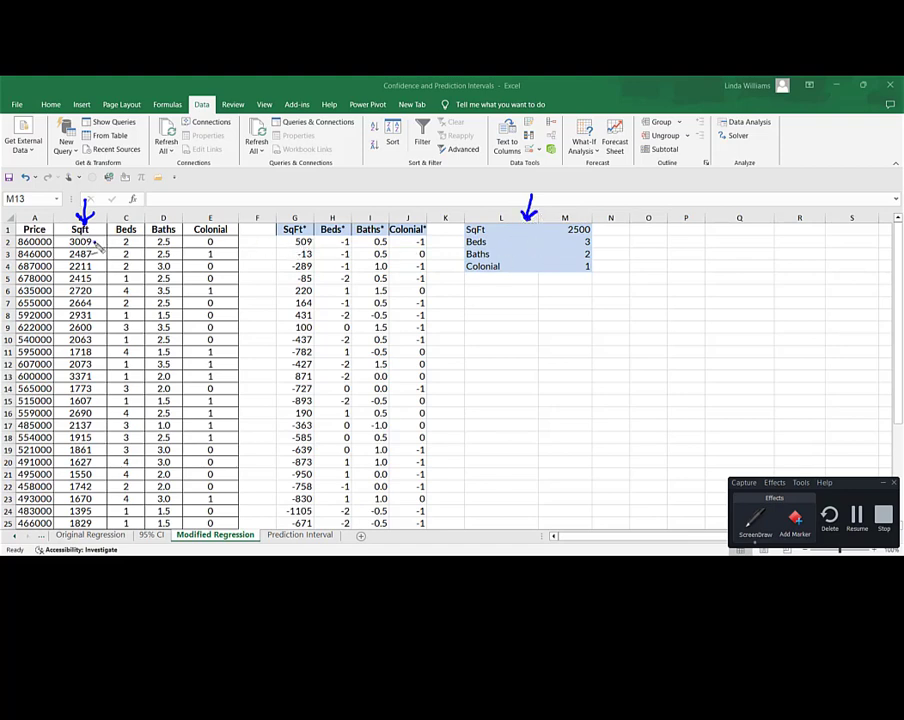
pyautogui.moveTo(94, 242); pyautogui.dragTo(101, 242)
pyautogui.moveTo(594, 229); pyautogui.dragTo(598, 229)
pyautogui.moveTo(272, 242); pyautogui.dragTo(284, 247)
pyautogui.click(131, 243)
pyautogui.click(599, 242)
pyautogui.click(333, 242)
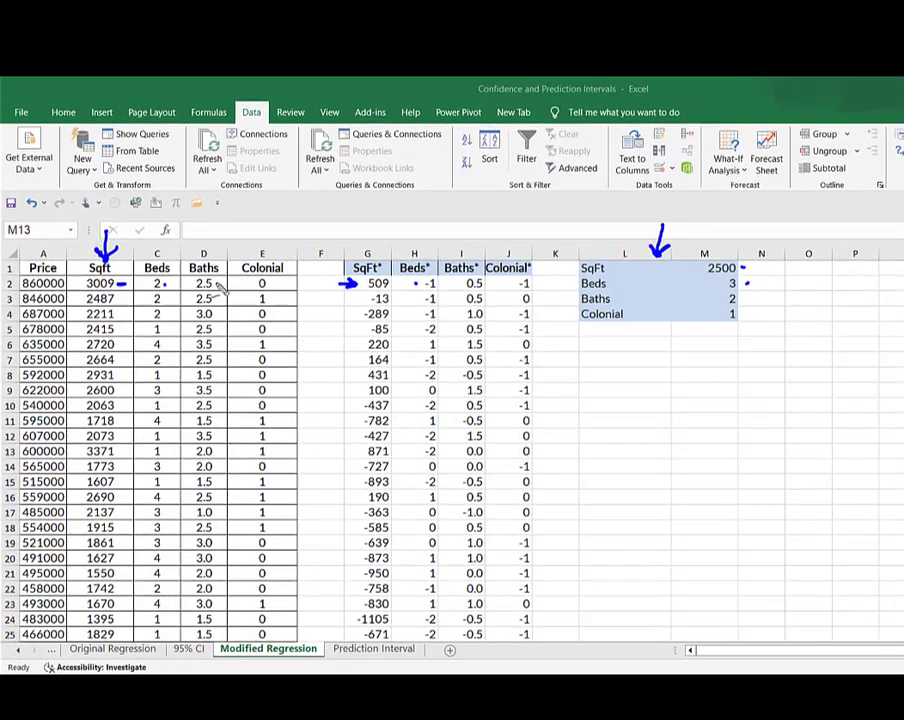
pyautogui.click(216, 284)
pyautogui.click(456, 284)
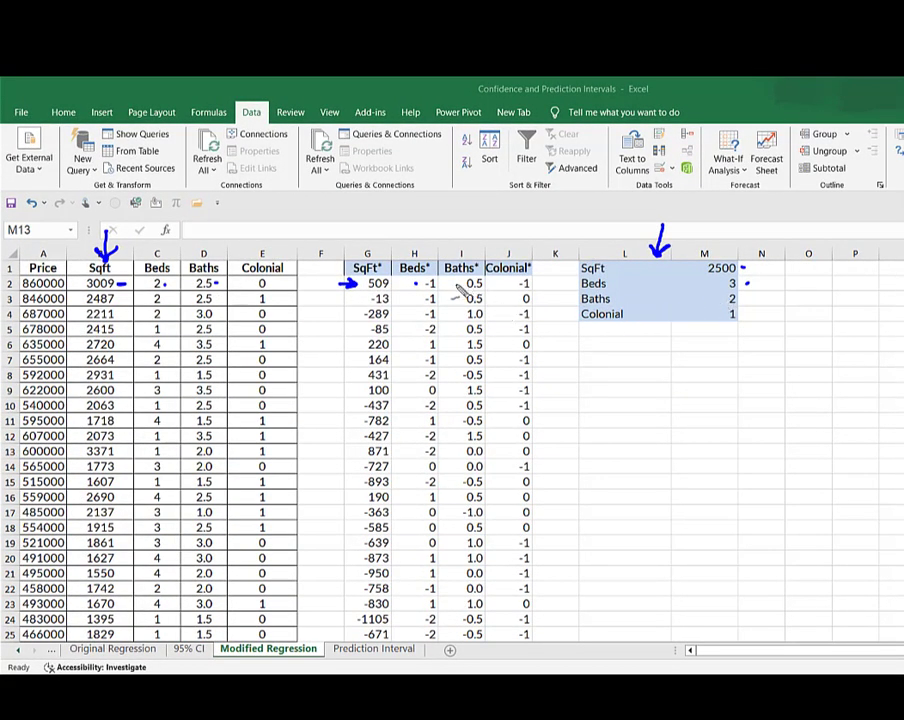
pyautogui.click(271, 284)
pyautogui.click(511, 284)
pyautogui.moveTo(108, 240)
pyautogui.mouseDown()
pyautogui.moveTo(126, 257)
pyautogui.moveTo(110, 257)
pyautogui.moveTo(142, 245)
pyautogui.mouseUp()
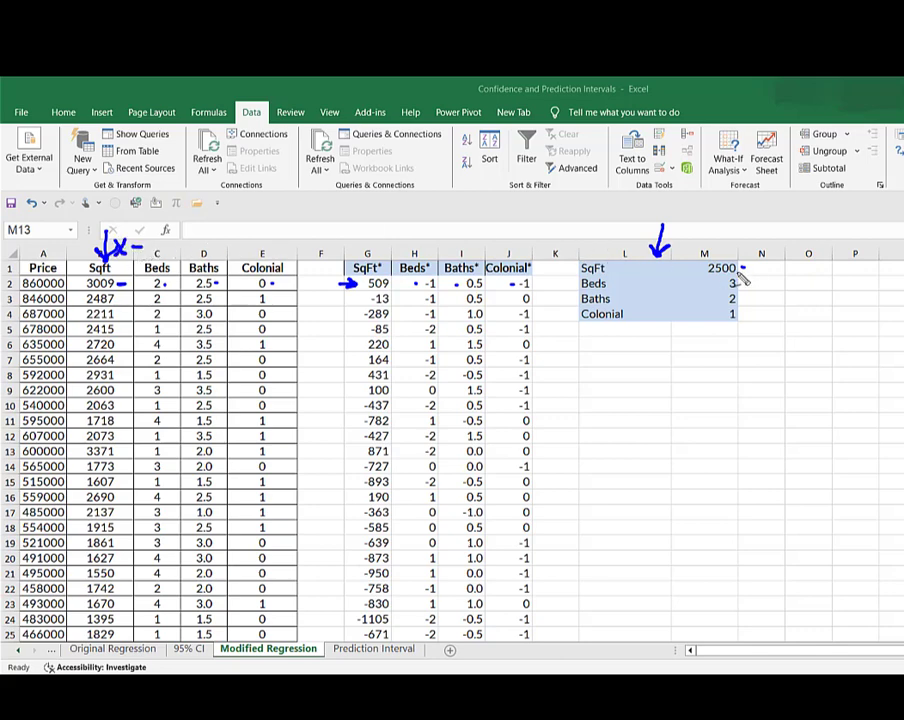
pyautogui.moveTo(746, 266)
pyautogui.mouseDown()
pyautogui.moveTo(706, 266)
pyautogui.moveTo(725, 278)
pyautogui.moveTo(752, 268)
pyautogui.mouseUp()
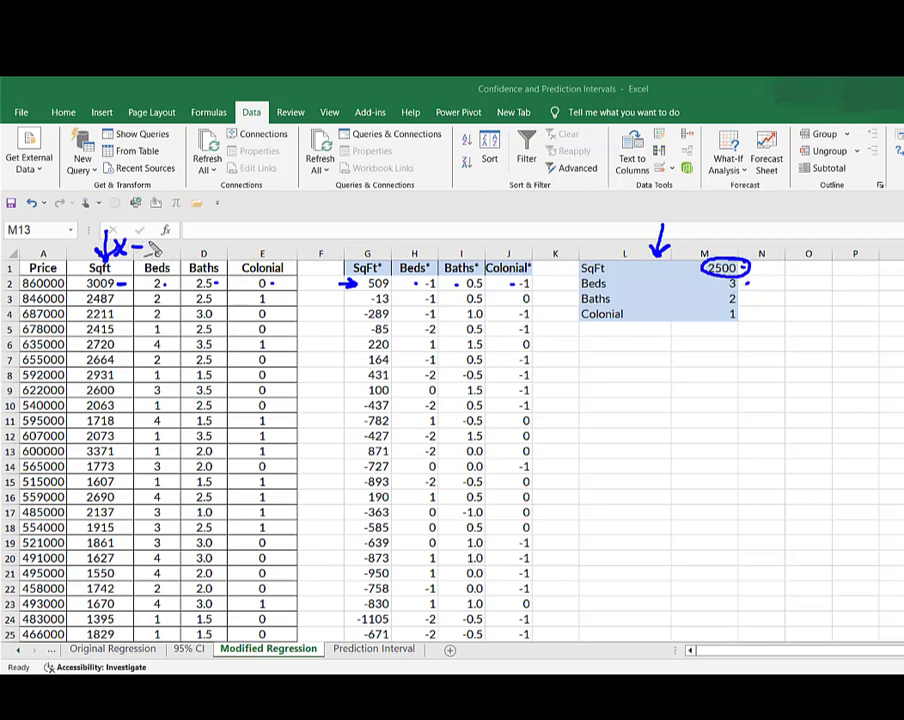
pyautogui.moveTo(150, 236)
pyautogui.mouseDown()
pyautogui.moveTo(162, 250)
pyautogui.moveTo(150, 250)
pyautogui.moveTo(168, 238)
pyautogui.mouseUp()
pyautogui.click(164, 285)
pyautogui.press('Escape')
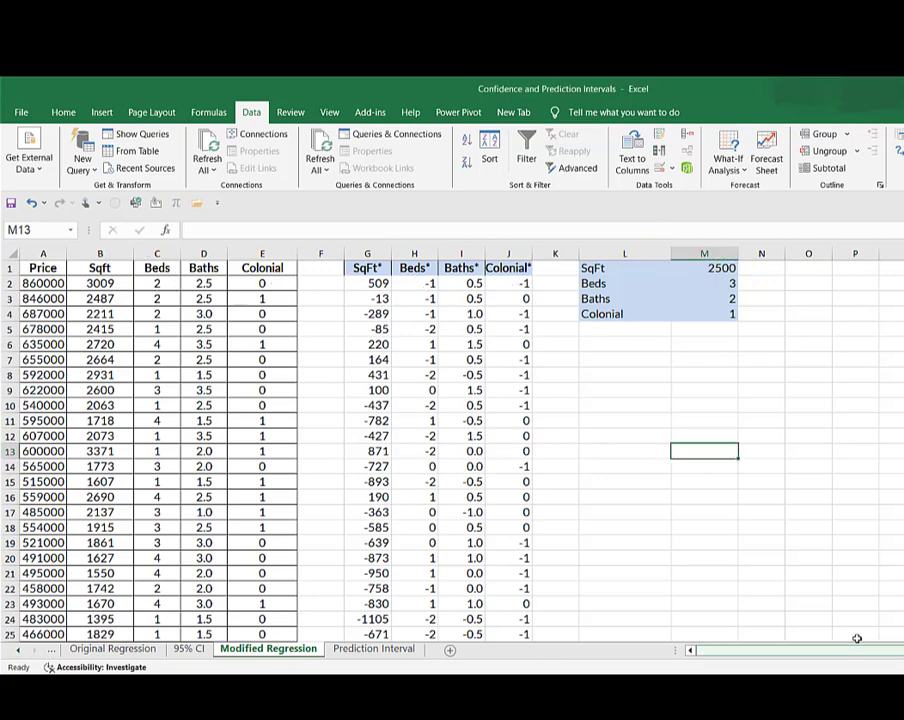
pyautogui.click(365, 284)
pyautogui.doubleClick(358, 286)
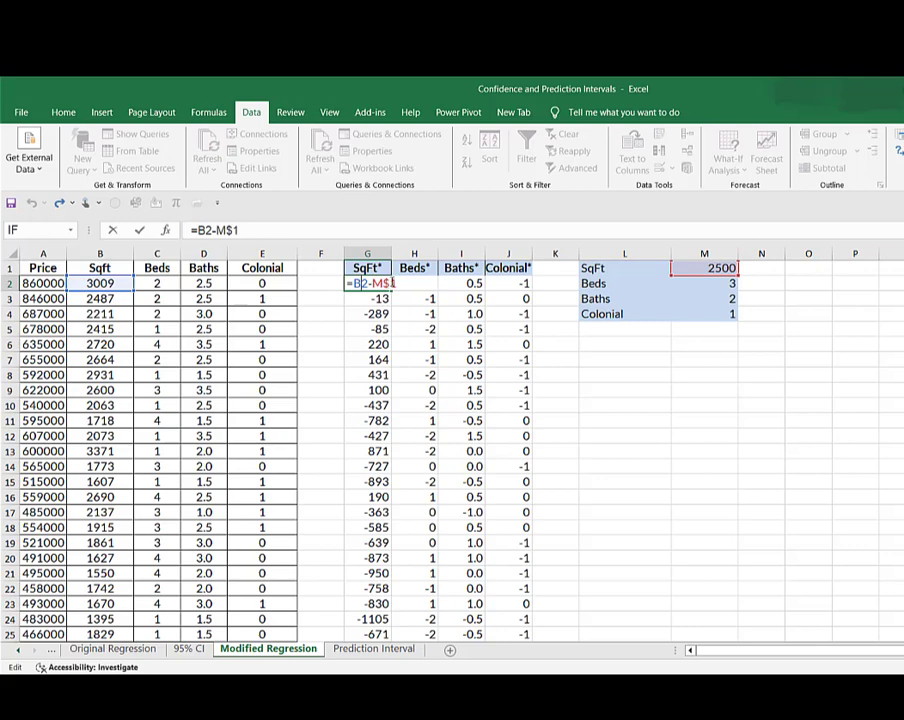
pyautogui.click(416, 344)
pyautogui.click(388, 286)
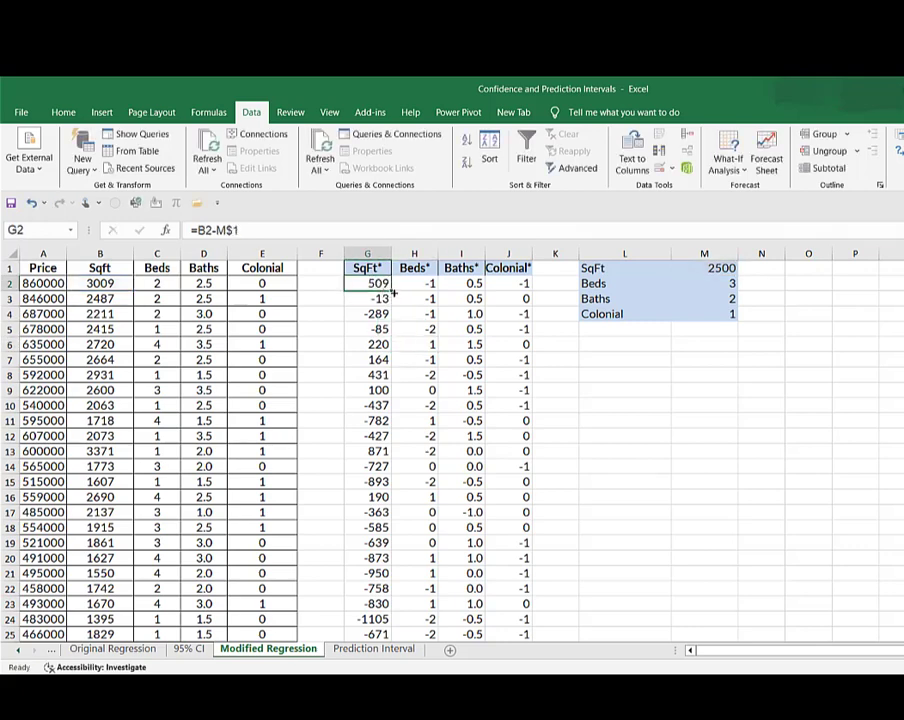
pyautogui.moveTo(393, 290); pyautogui.dragTo(384, 565)
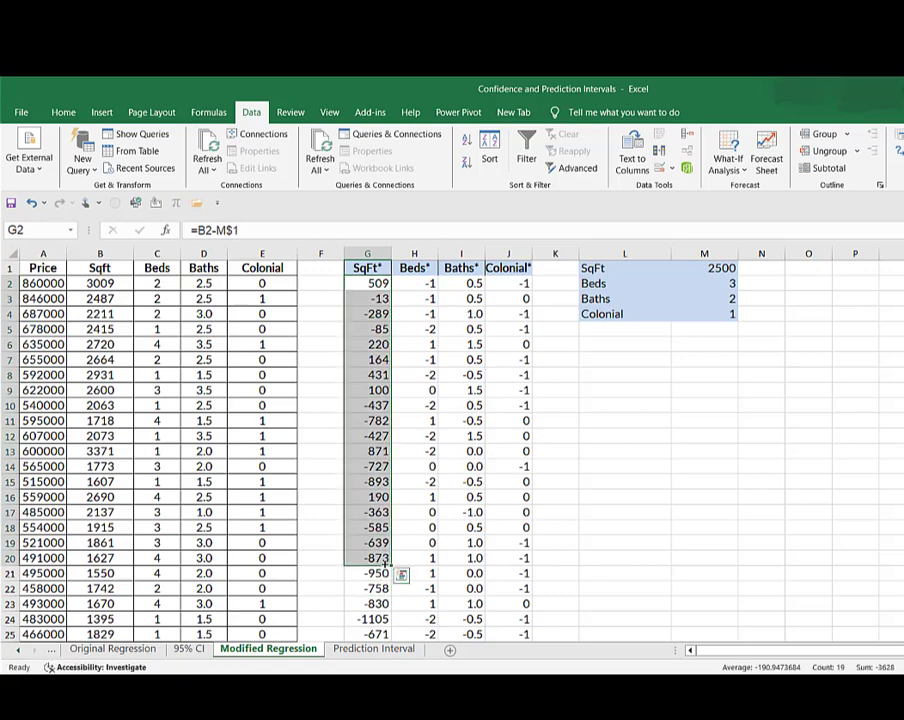
pyautogui.click(418, 284)
pyautogui.doubleClick(418, 284)
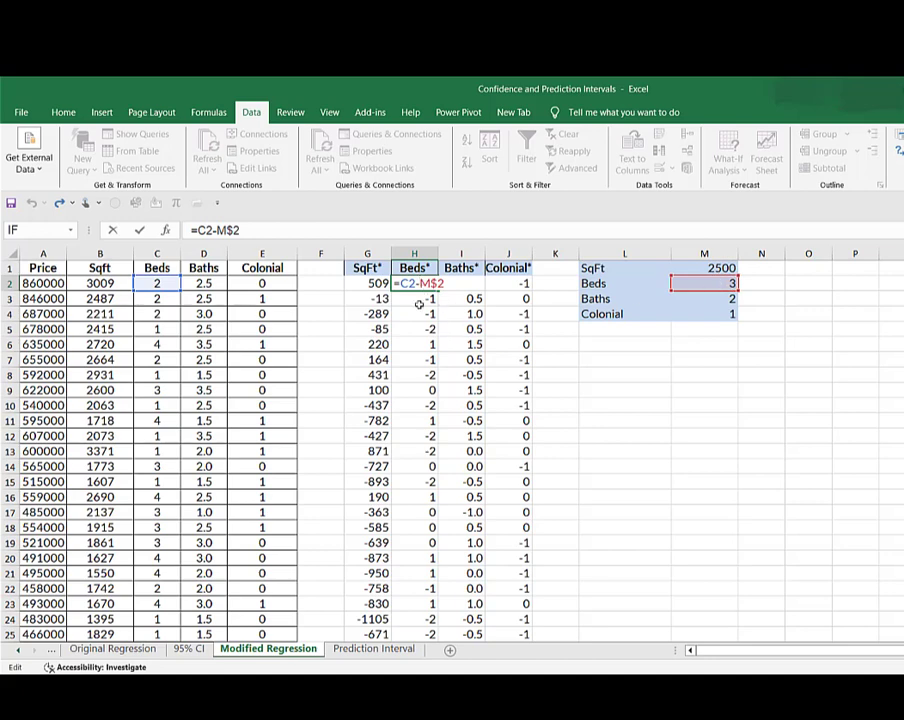
pyautogui.click(642, 477)
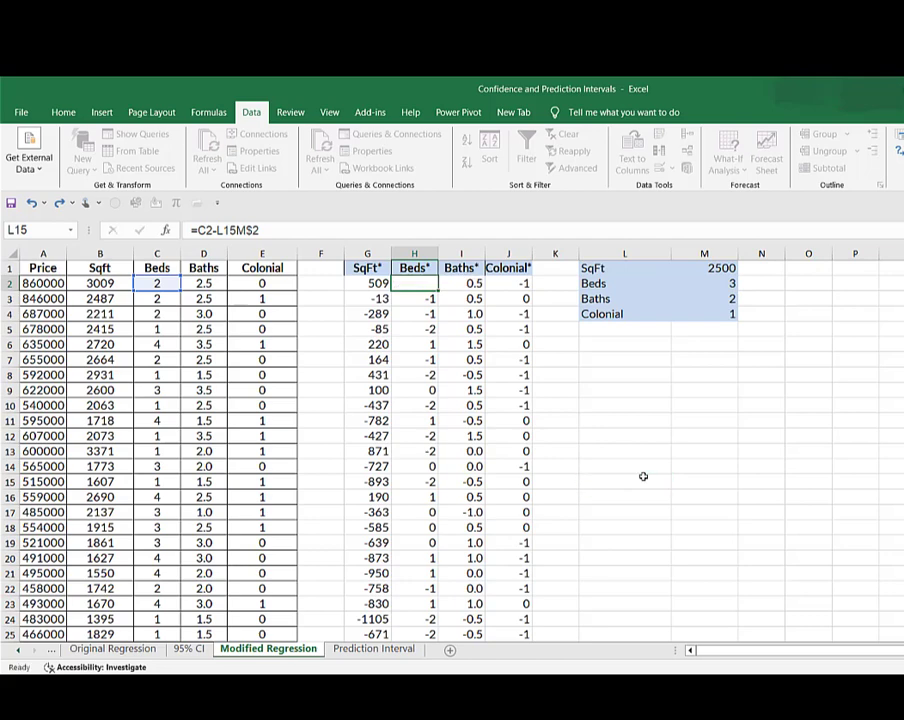
pyautogui.press('Escape')
pyautogui.click(642, 477)
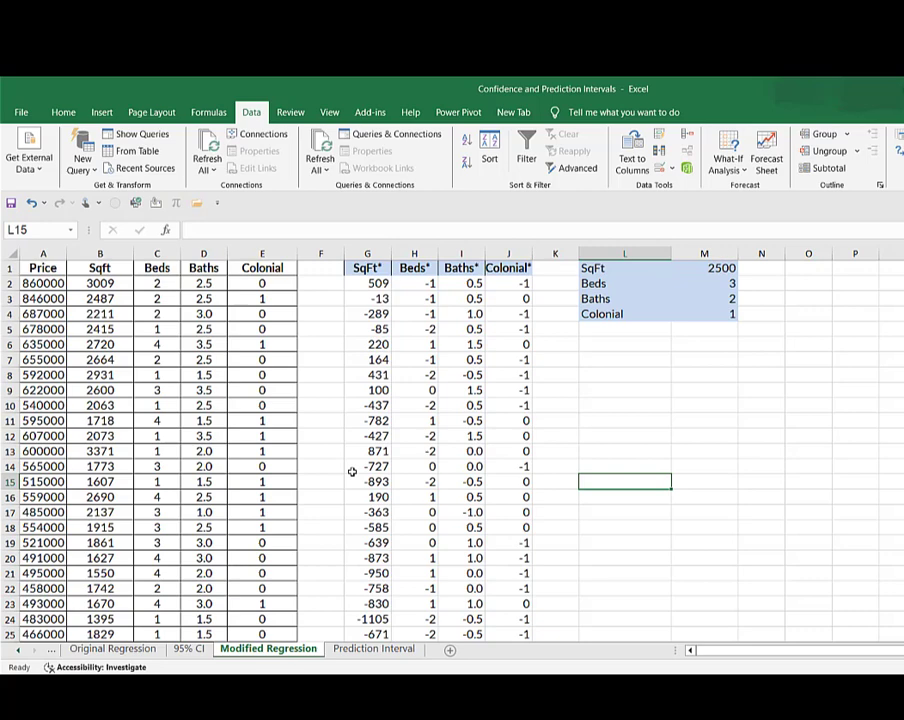
pyautogui.click(367, 253)
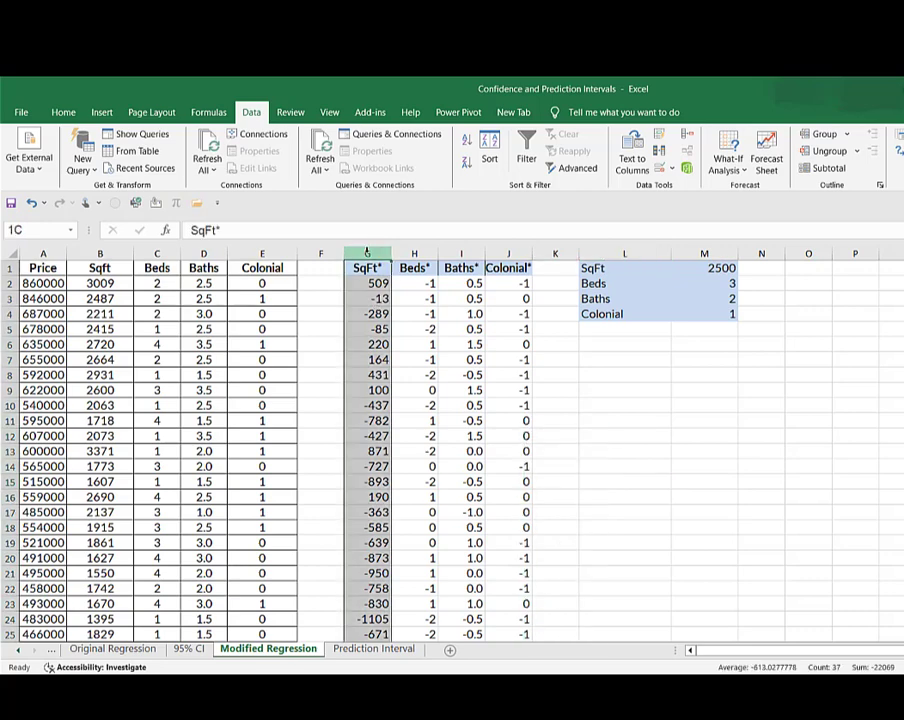
pyautogui.moveTo(367, 253); pyautogui.dragTo(505, 246)
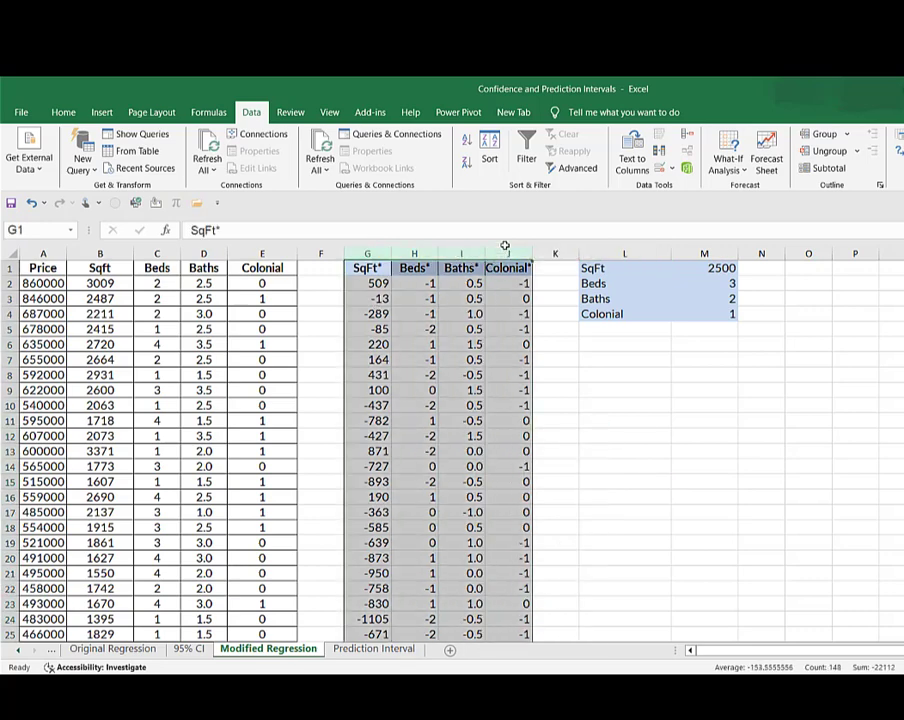
pyautogui.click(563, 422)
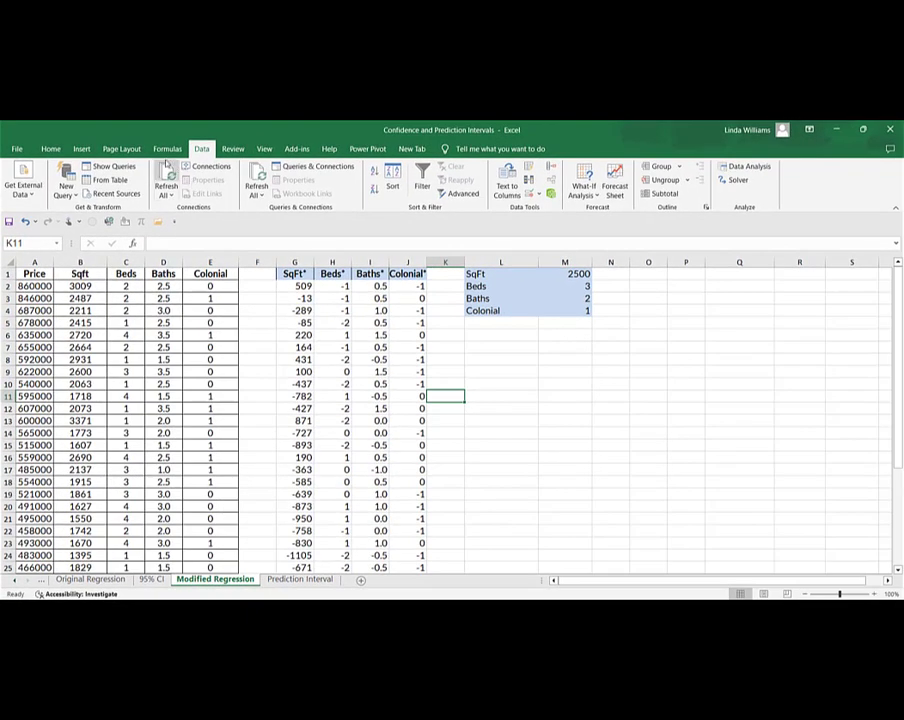
# Reopen Regression and replace the predictor range with the centred columns $G$1:$J$37
pyautogui.click(749, 166)
pyautogui.moveTo(494, 368); pyautogui.dragTo(696, 339)
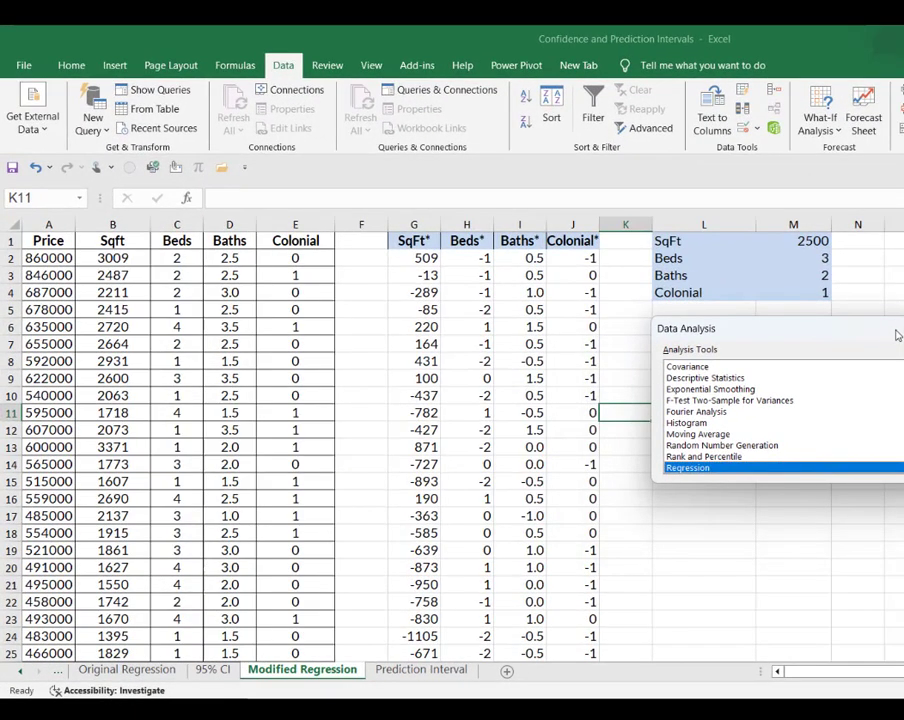
pyautogui.doubleClick(814, 468)
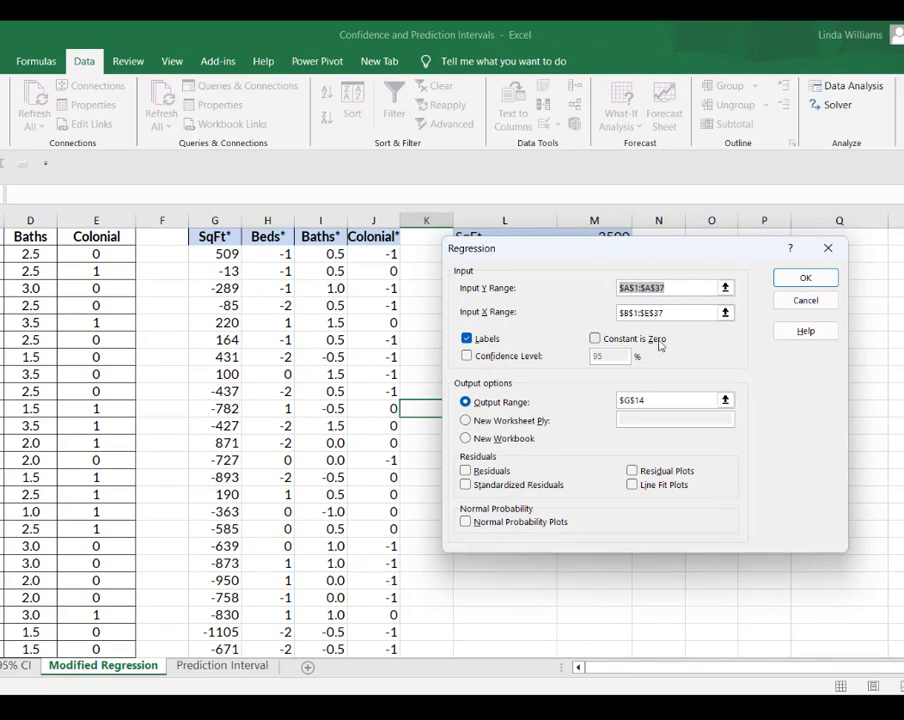
pyautogui.moveTo(674, 311); pyautogui.dragTo(617, 315)
pyautogui.press('BackSpace')
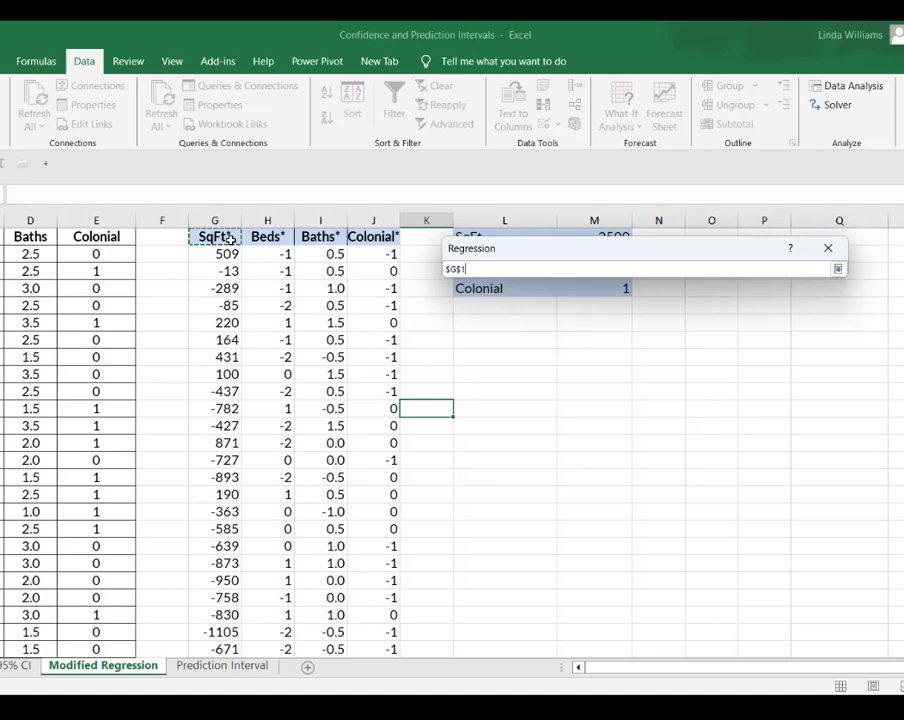
pyautogui.moveTo(229, 238); pyautogui.dragTo(365, 238)
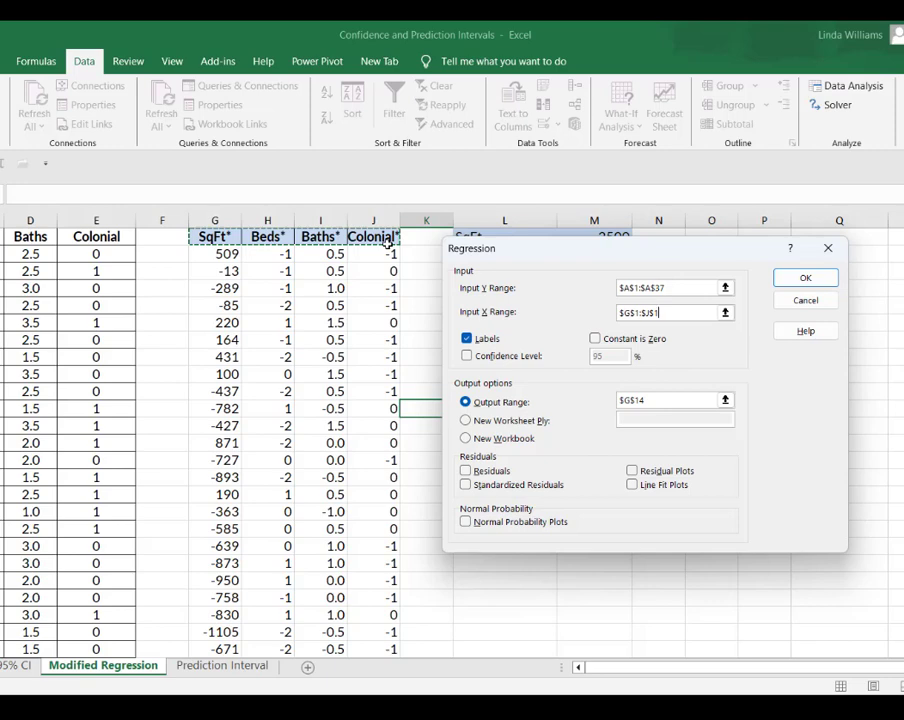
pyautogui.hotkey('ctrl', 'shift', 'Down')
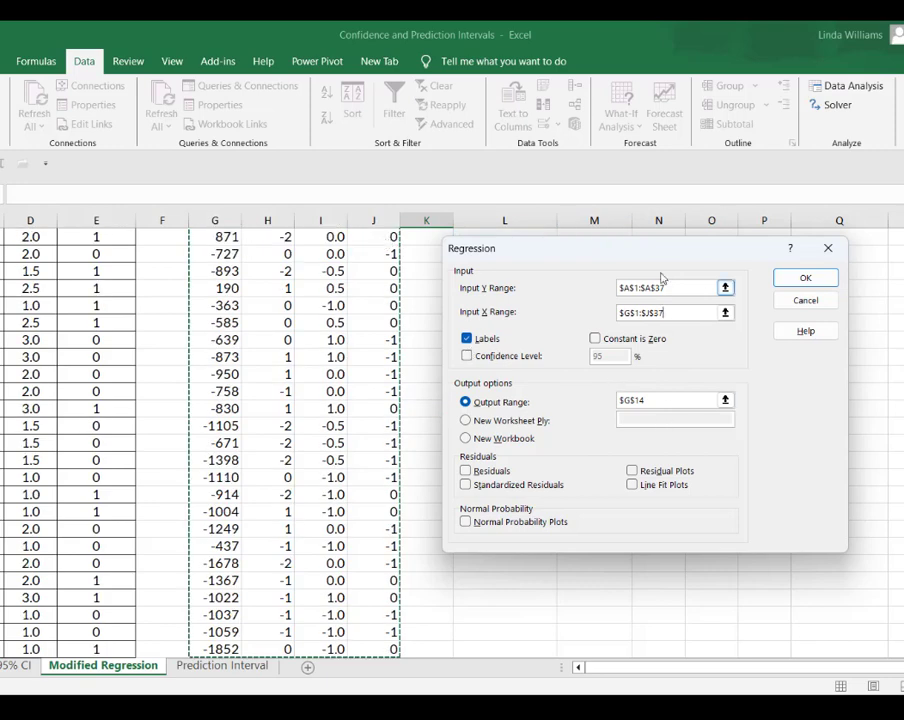
pyautogui.moveTo(627, 259); pyautogui.dragTo(652, 342)
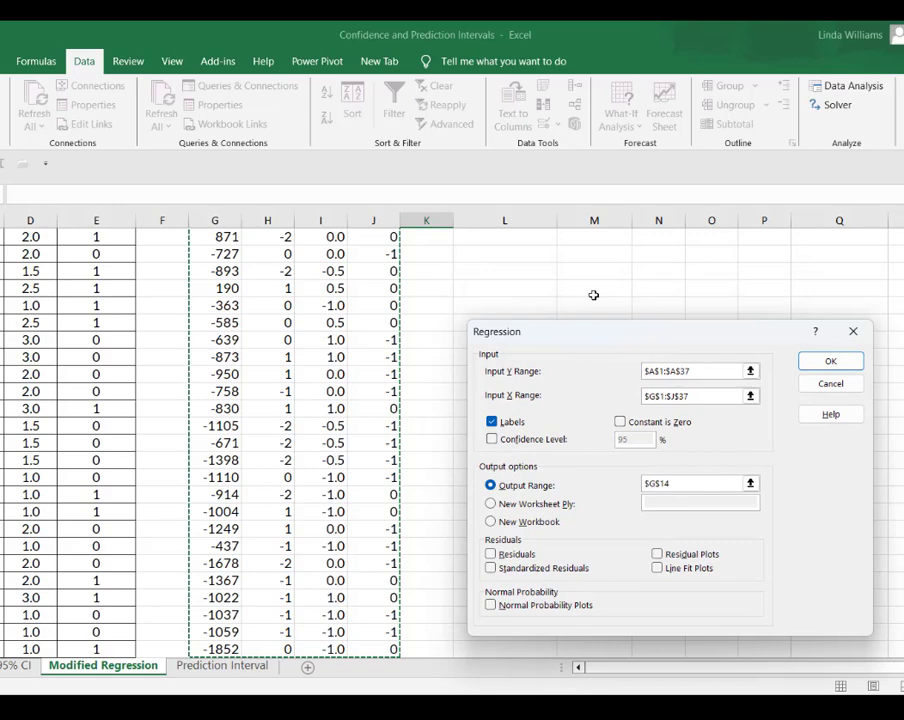
# Change the output range from $G$14 to $L$14 and run the regression
pyautogui.click(749, 483)
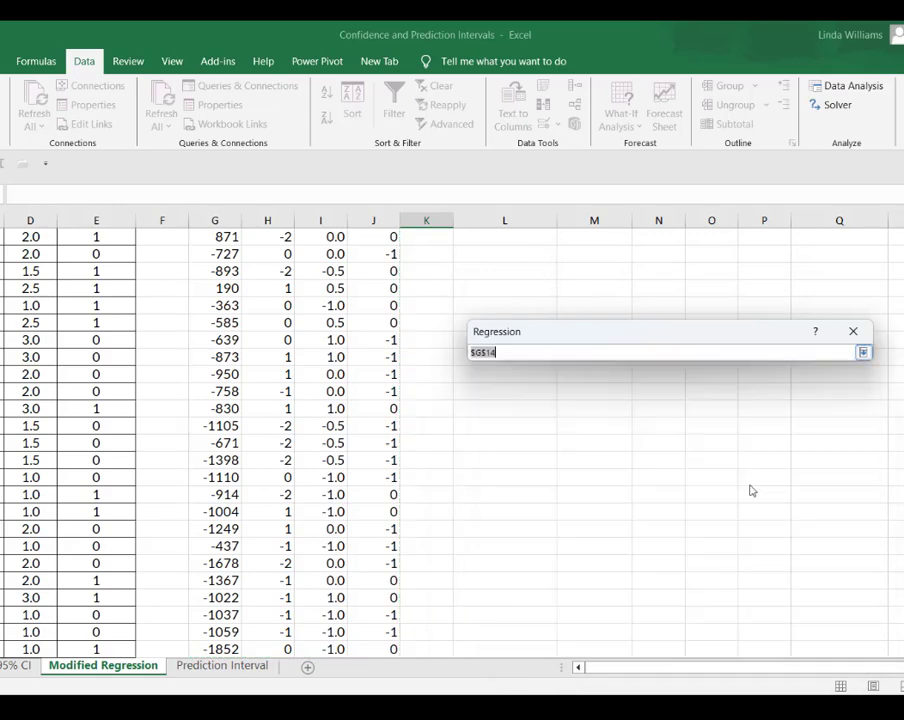
pyautogui.press('BackSpace')
pyautogui.click(520, 255)
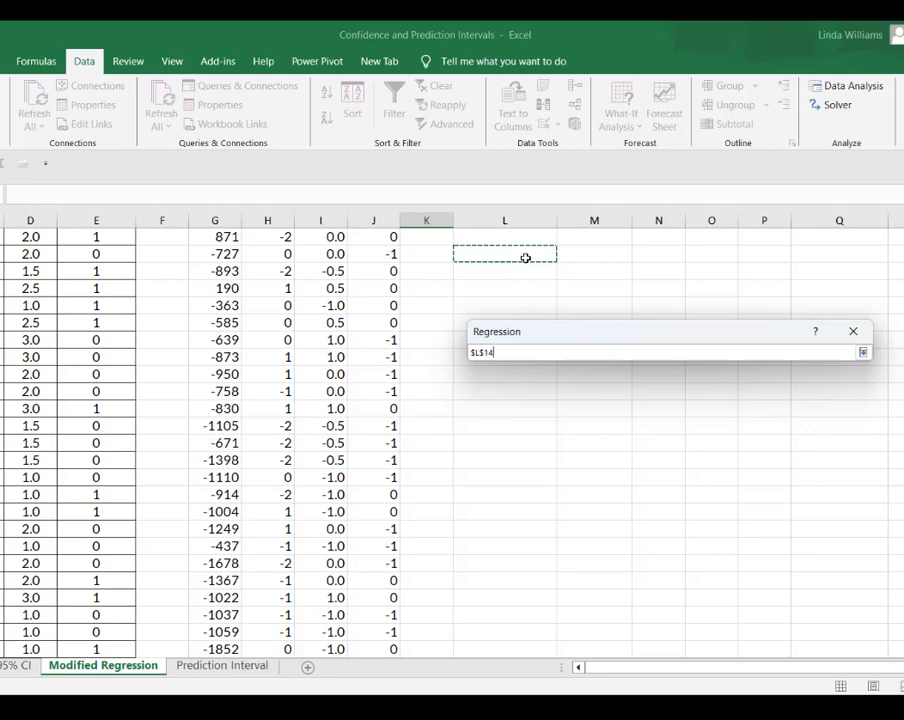
pyautogui.click(865, 356)
pyautogui.click(848, 357)
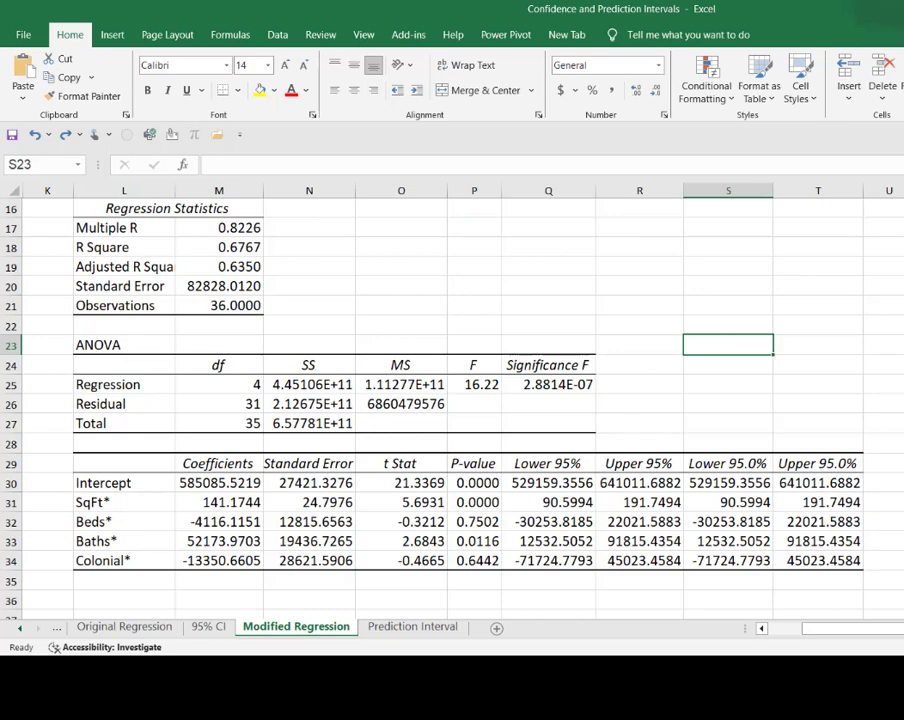
# Highlight S23 and both 95% intercept bounds in yellow
pyautogui.click(261, 93)
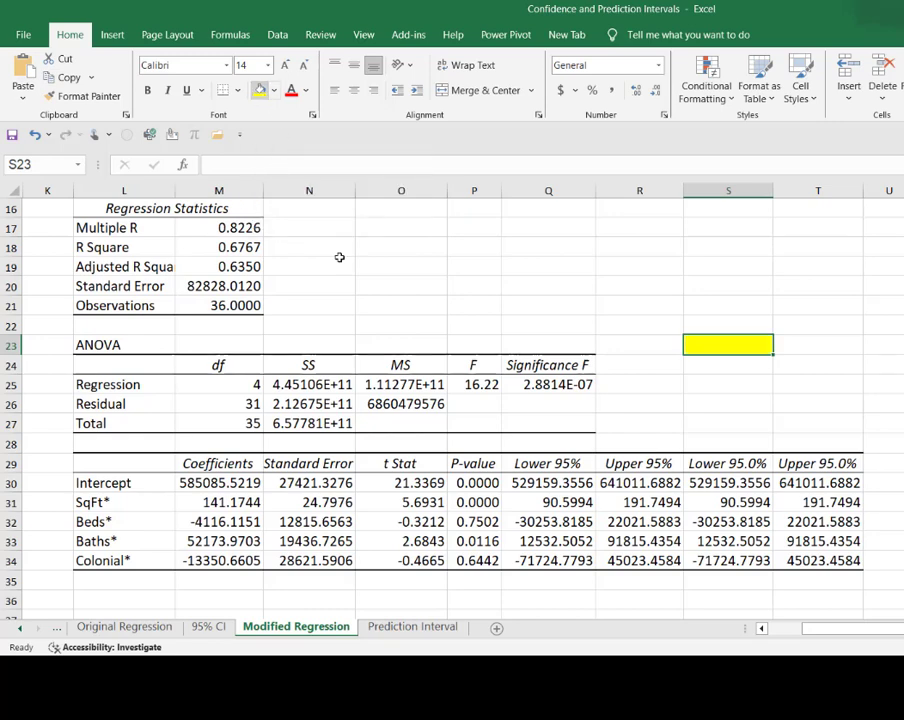
pyautogui.click(718, 483)
pyautogui.moveTo(718, 483); pyautogui.dragTo(820, 483)
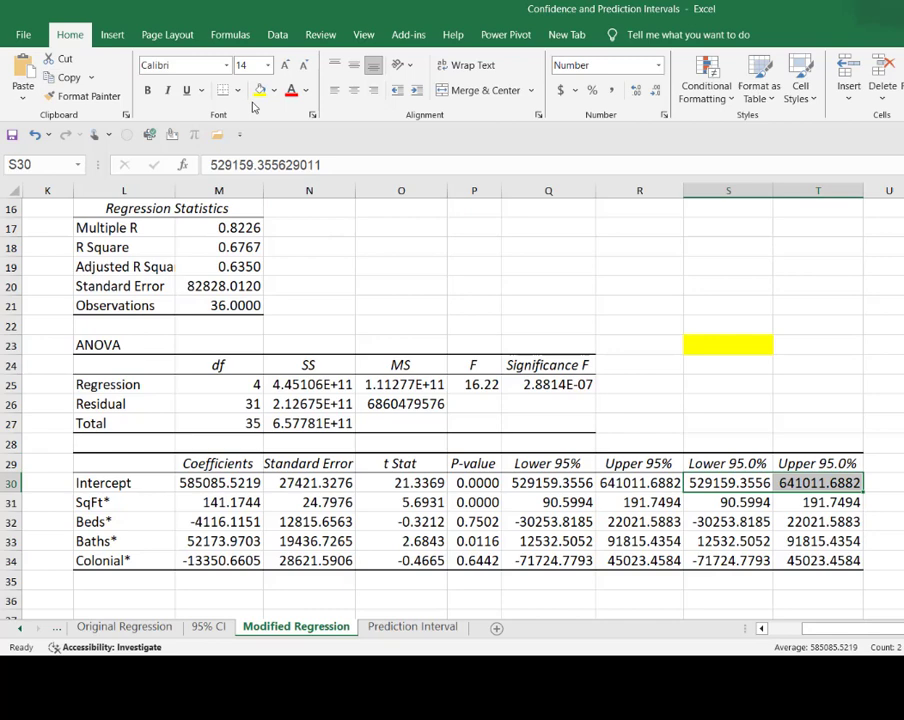
pyautogui.click(259, 92)
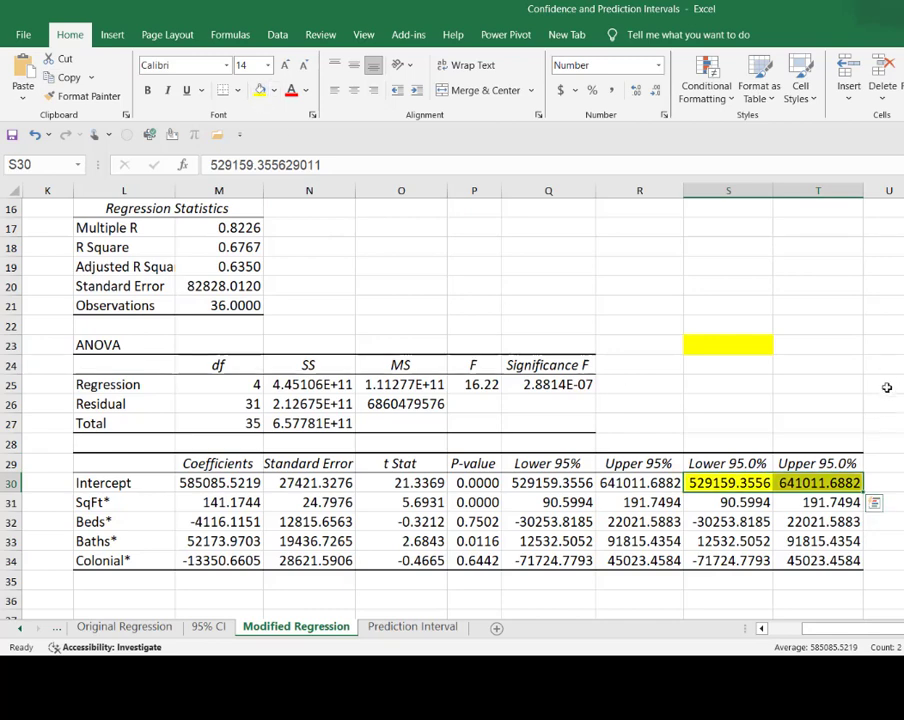
# Set S23 back to No Fill and move to the Prediction Interval sheet
pyautogui.click(734, 346)
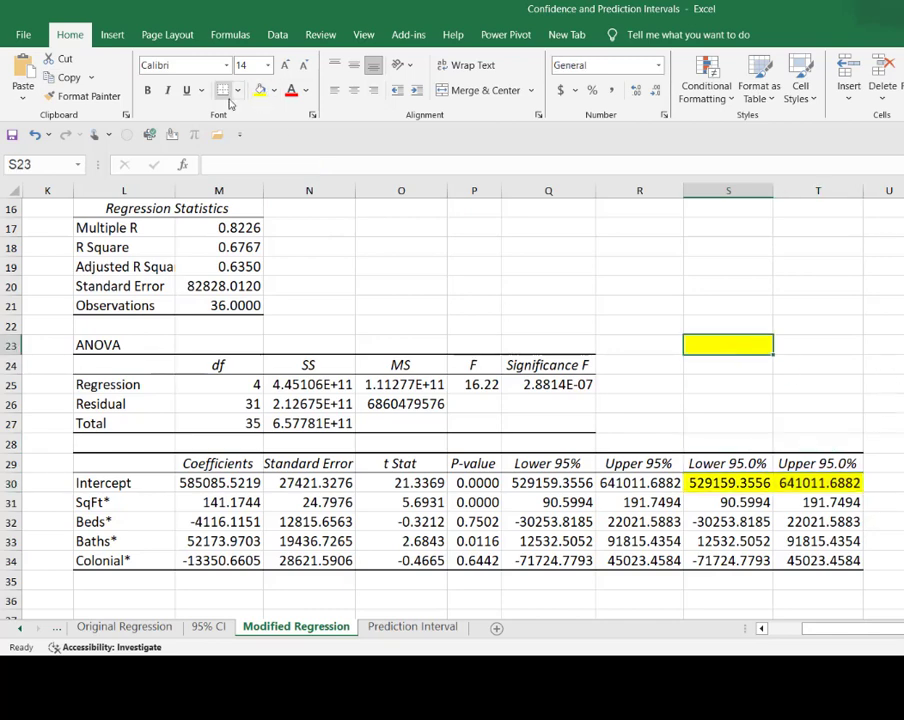
pyautogui.click(271, 91)
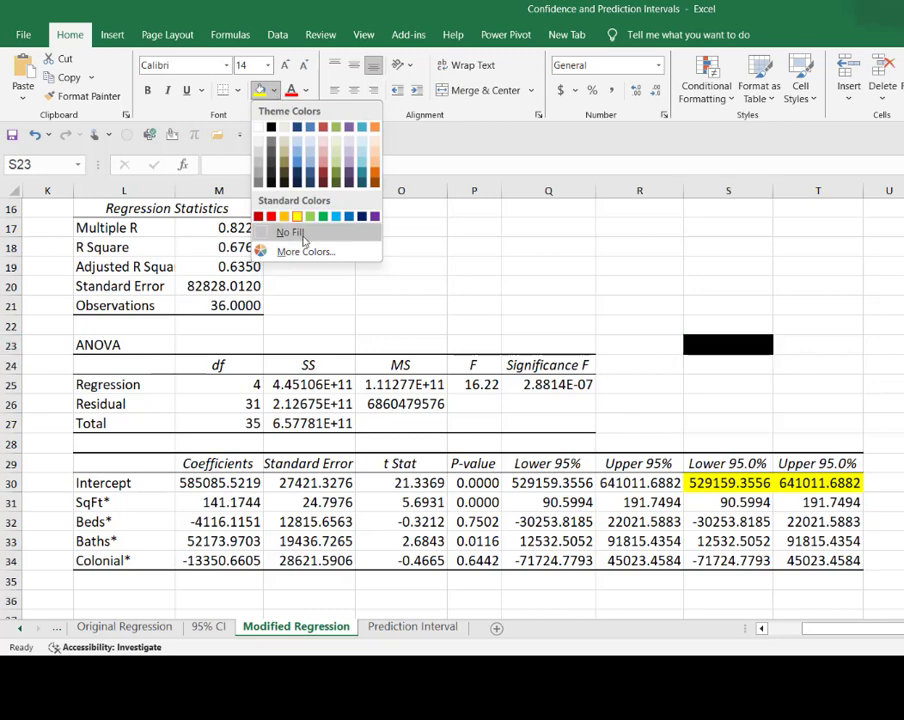
pyautogui.click(303, 240)
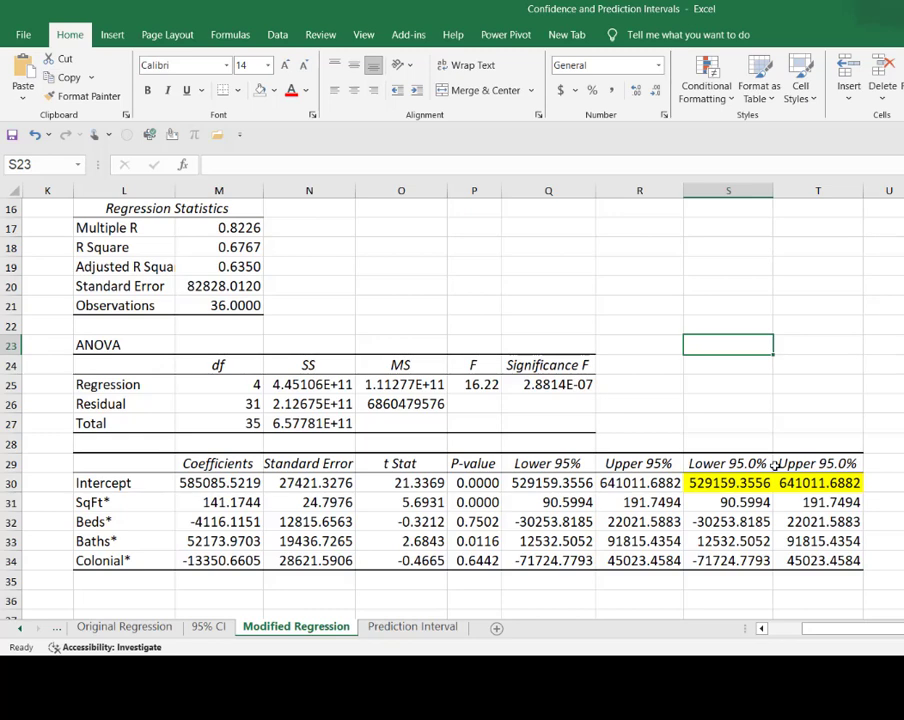
pyautogui.hotkey('ctrl', 'pagedown')
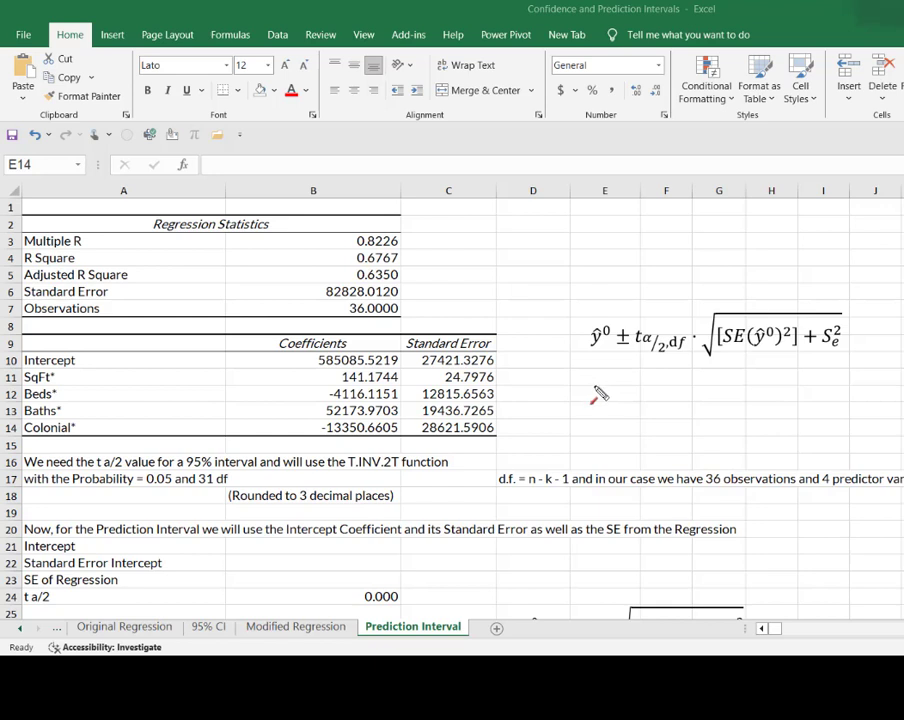
pyautogui.moveTo(595, 386); pyautogui.dragTo(596, 356)
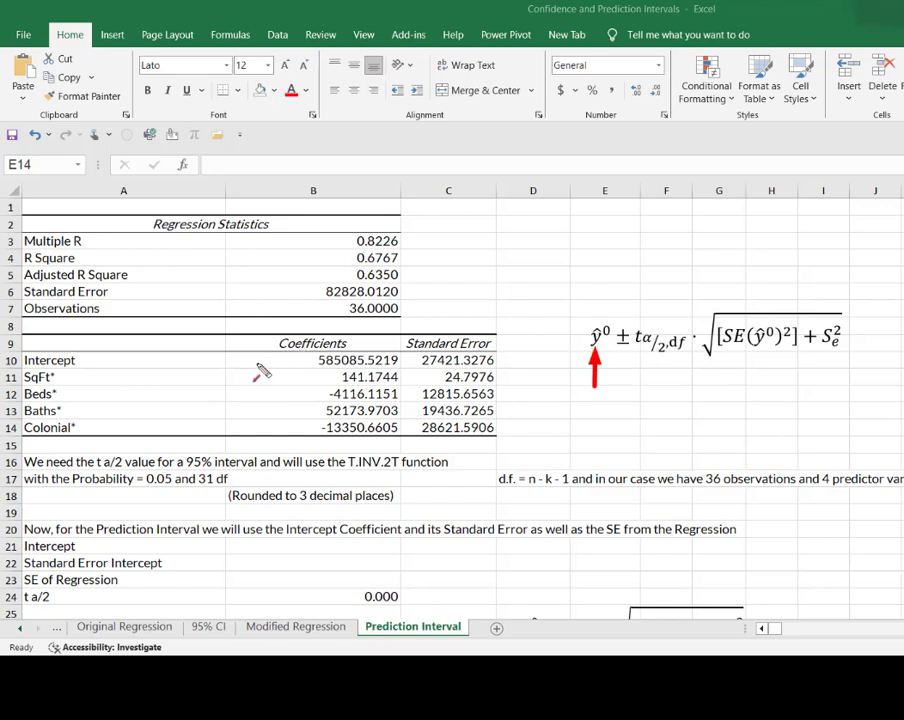
pyautogui.moveTo(256, 364); pyautogui.dragTo(318, 362)
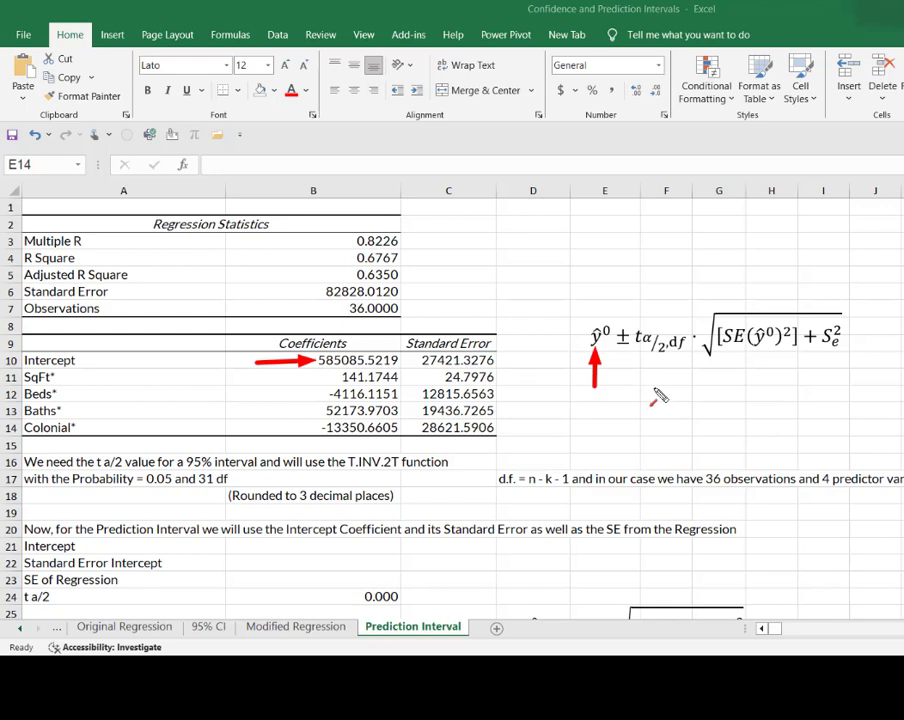
pyautogui.moveTo(653, 388)
pyautogui.mouseDown()
pyautogui.moveTo(652, 358)
pyautogui.moveTo(656, 366)
pyautogui.mouseUp()
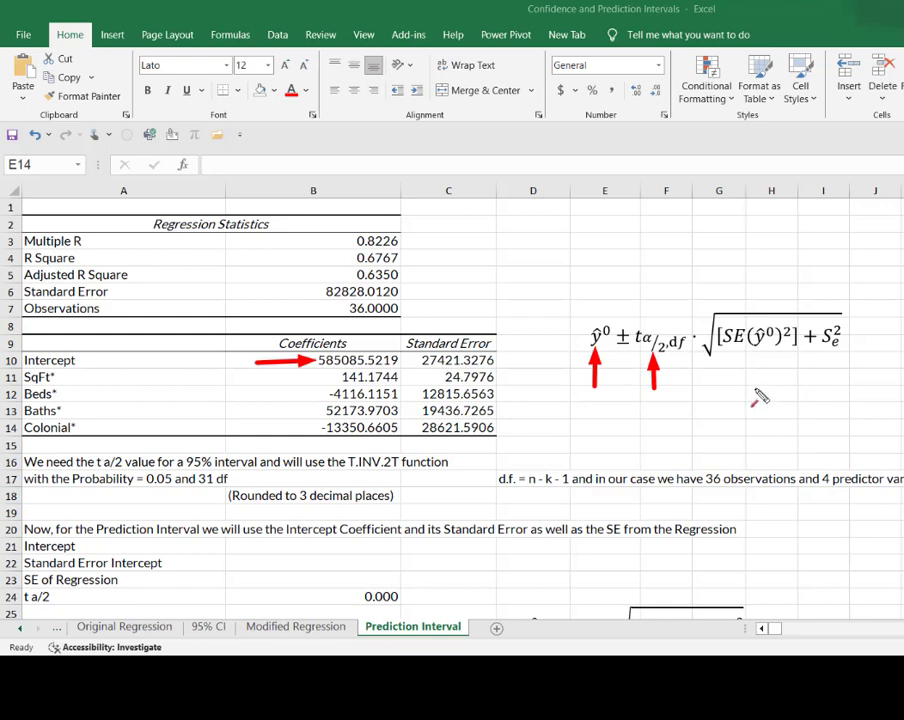
pyautogui.moveTo(758, 392); pyautogui.dragTo(760, 360)
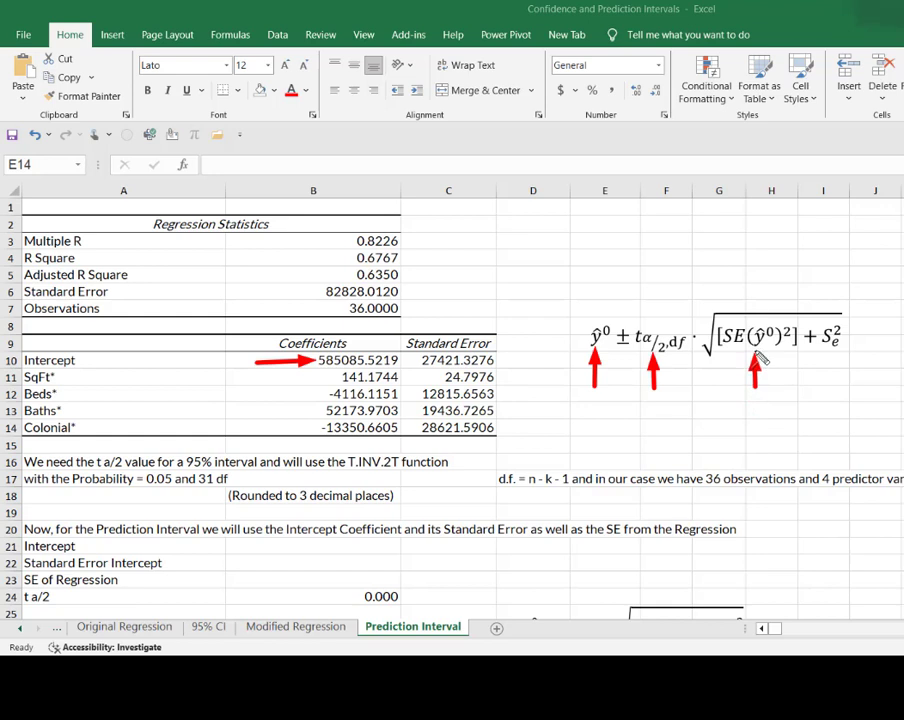
pyautogui.moveTo(508, 298); pyautogui.dragTo(497, 357)
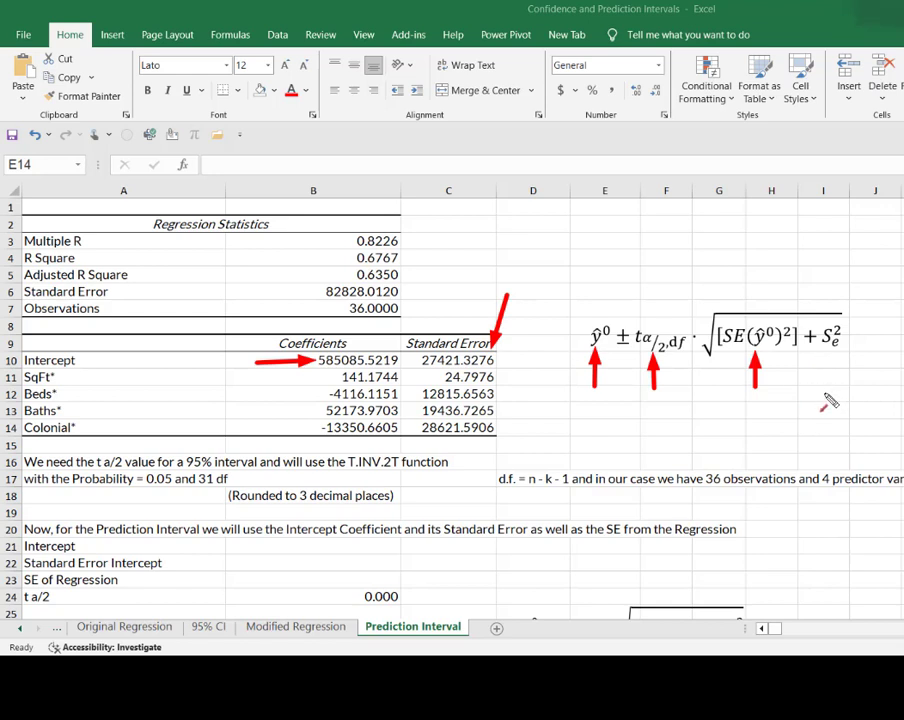
pyautogui.moveTo(829, 398); pyautogui.dragTo(829, 355)
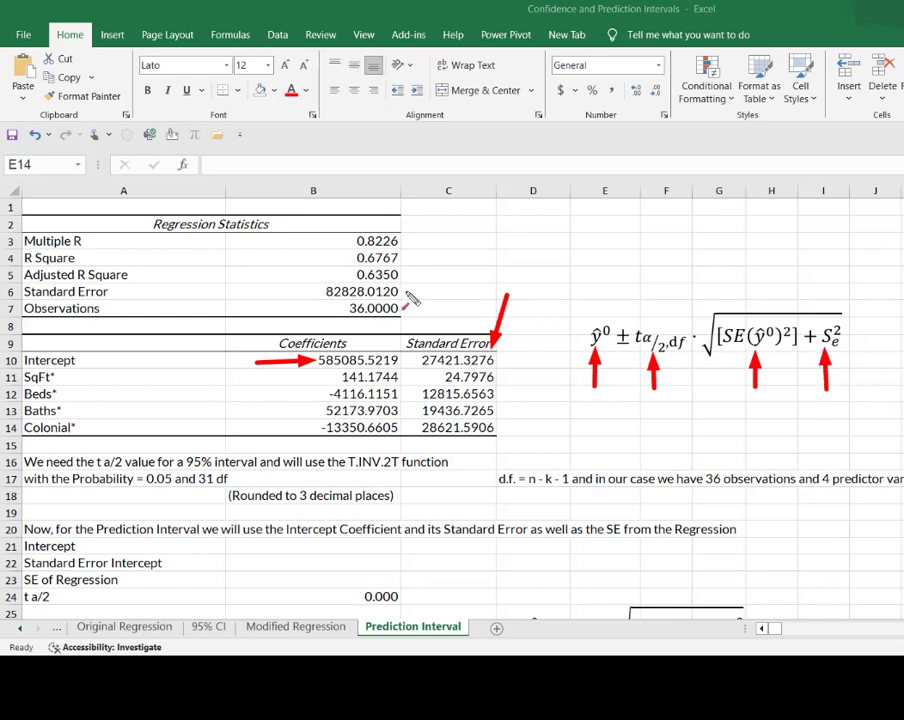
pyautogui.moveTo(450, 259)
pyautogui.mouseDown()
pyautogui.moveTo(401, 293)
pyautogui.moveTo(412, 281)
pyautogui.moveTo(420, 291)
pyautogui.mouseUp()
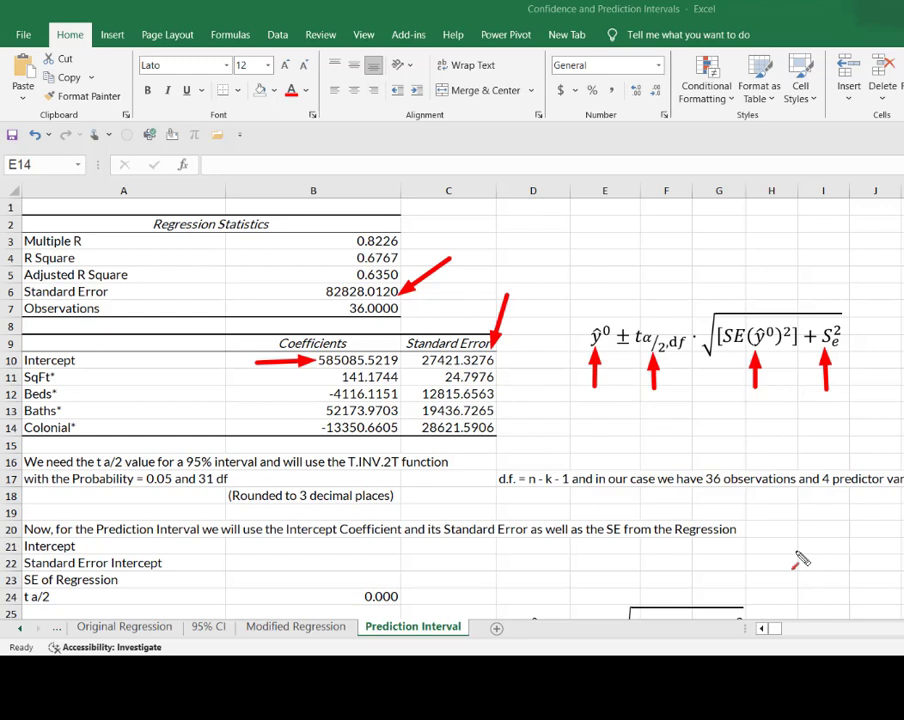
# Link B21 to the Intercept coefficient with =B10
pyautogui.press('e')
pyautogui.moveTo(903, 255); pyautogui.dragTo(857, 318)
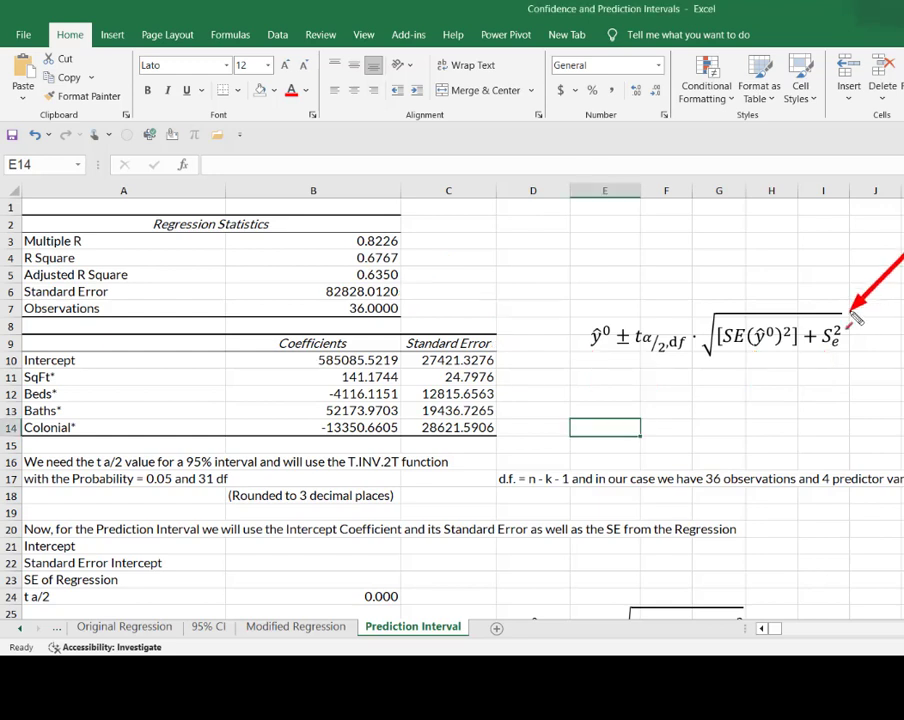
pyautogui.press('Escape')
pyautogui.scroll(-1, 808, 592)
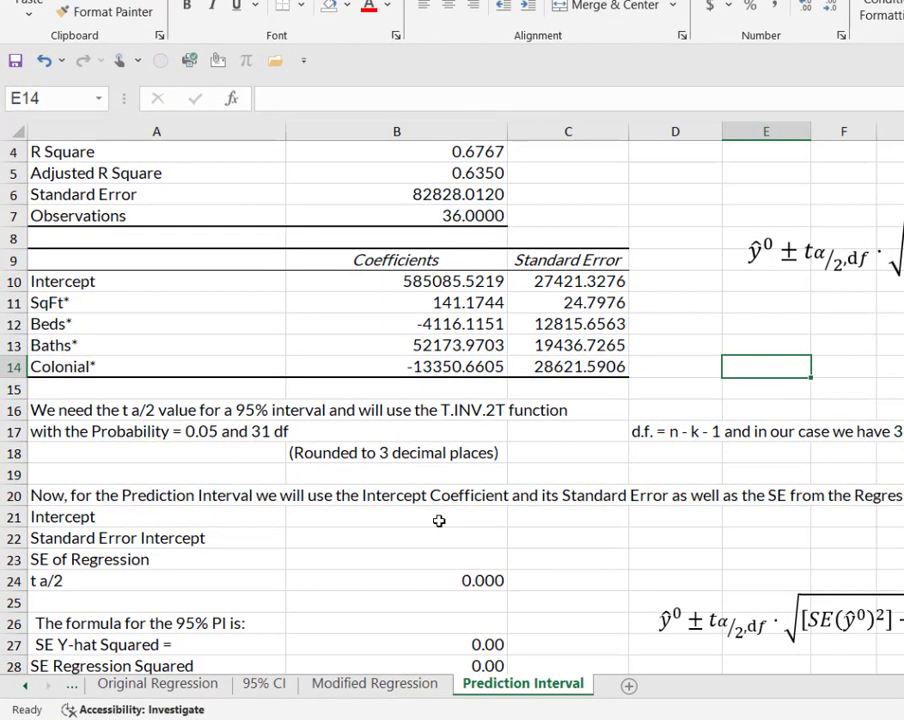
pyautogui.click(347, 497)
pyautogui.write('=')
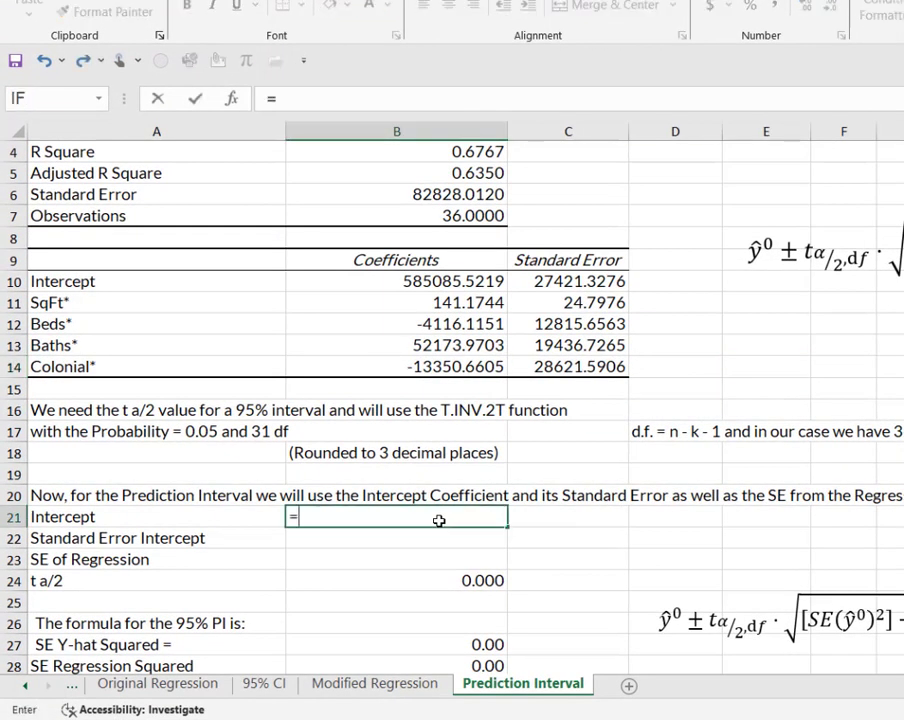
pyautogui.click(466, 283)
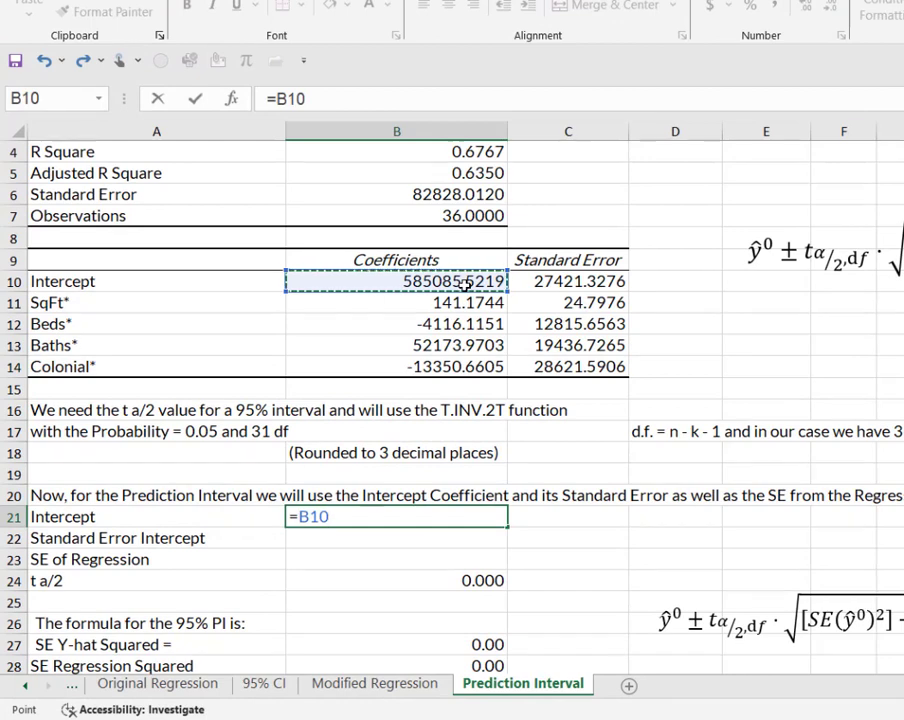
pyautogui.press('Return')
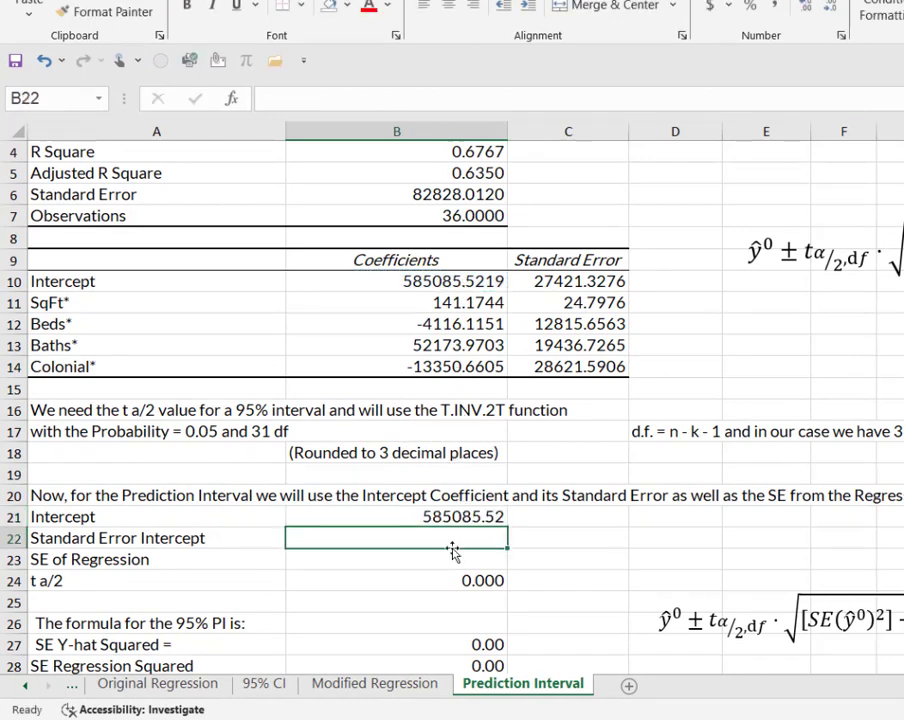
# Link B22 to the intercept standard error (=C10) and B23 to the regression standard error (=B6)
pyautogui.write('=')
pyautogui.click(556, 288)
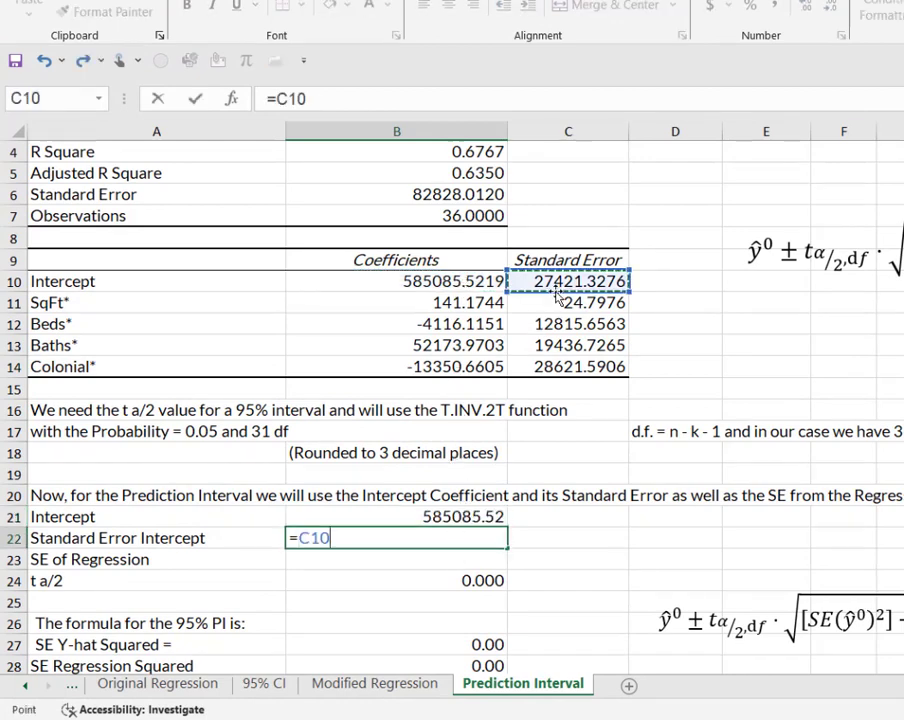
pyautogui.press('Return')
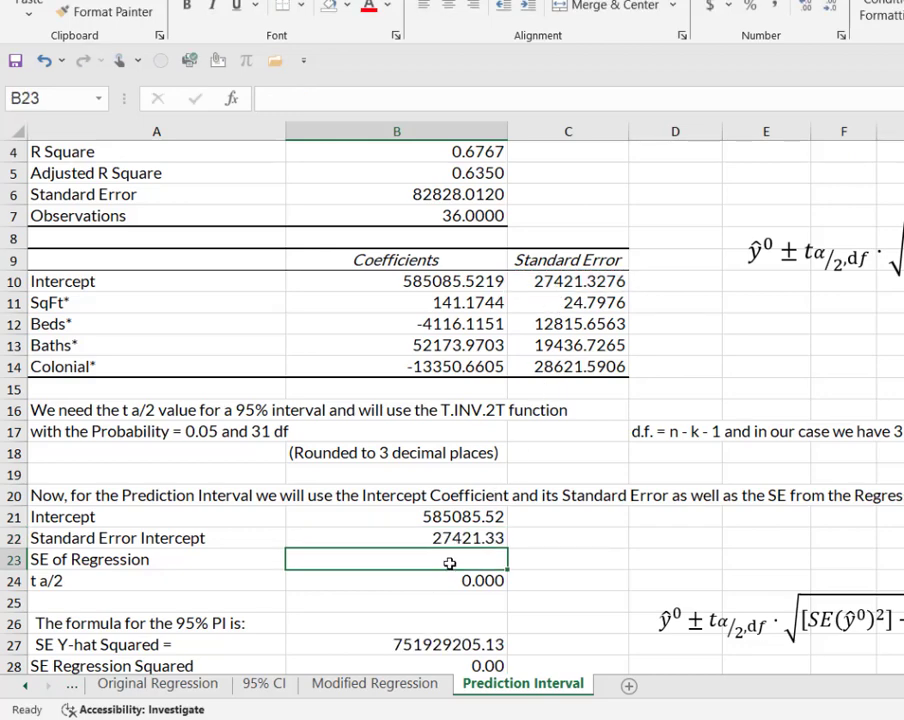
pyautogui.write('=')
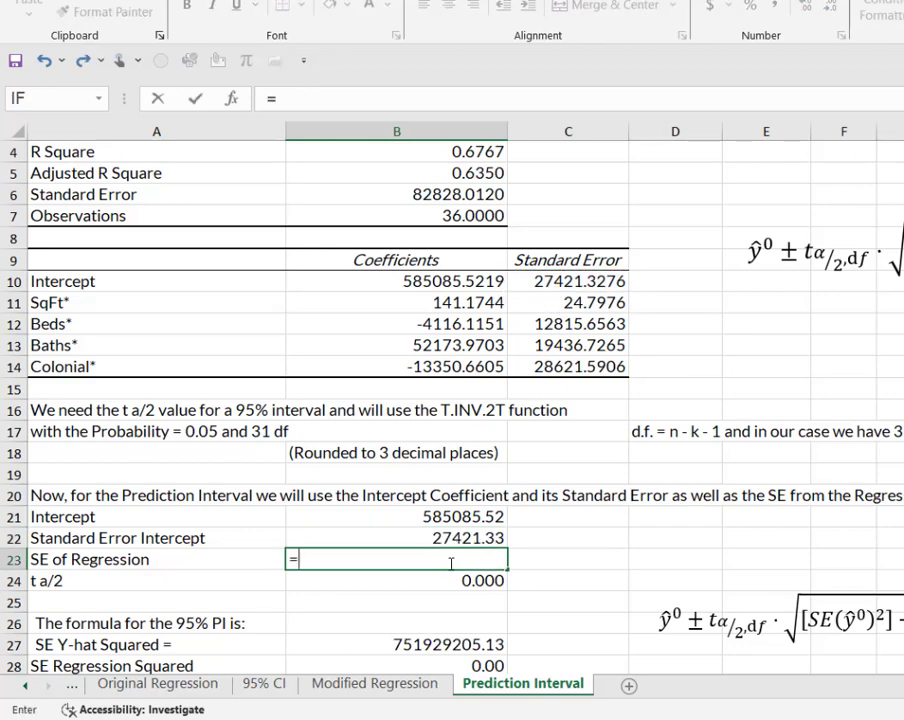
pyautogui.click(470, 194)
pyautogui.press('Return')
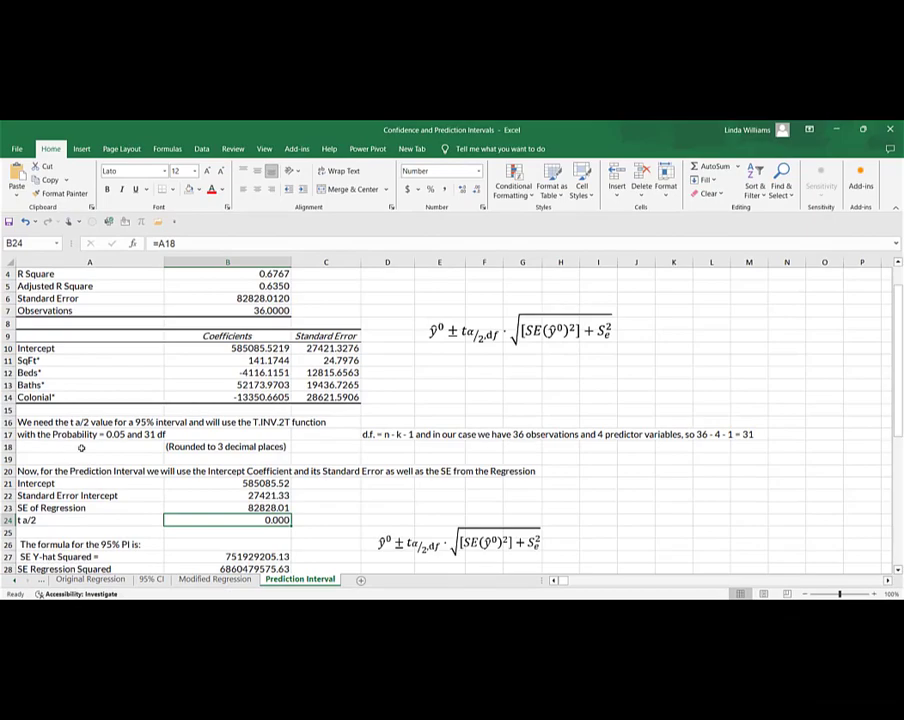
# Enter =T.INV.2T(.05,31) in A18 so t a/2 reads 2.040
pyautogui.click(86, 446)
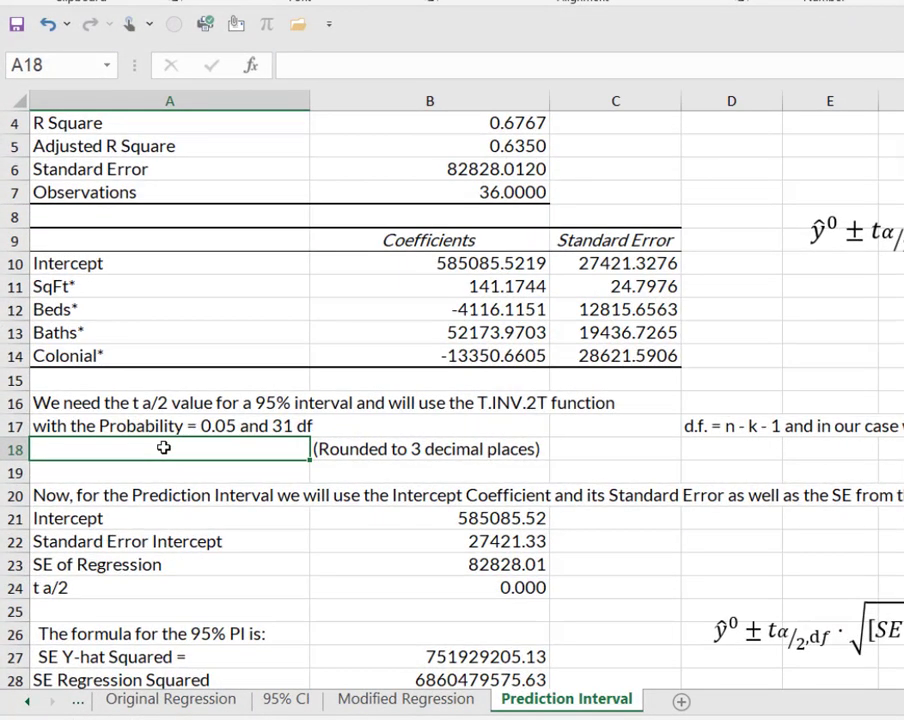
pyautogui.write('=')
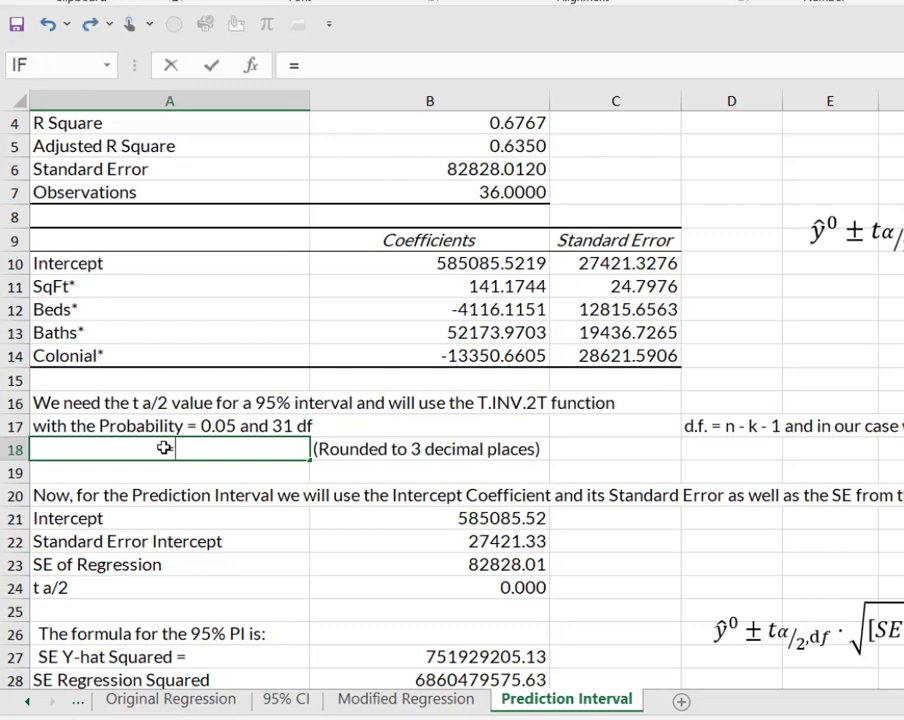
pyautogui.write('T')
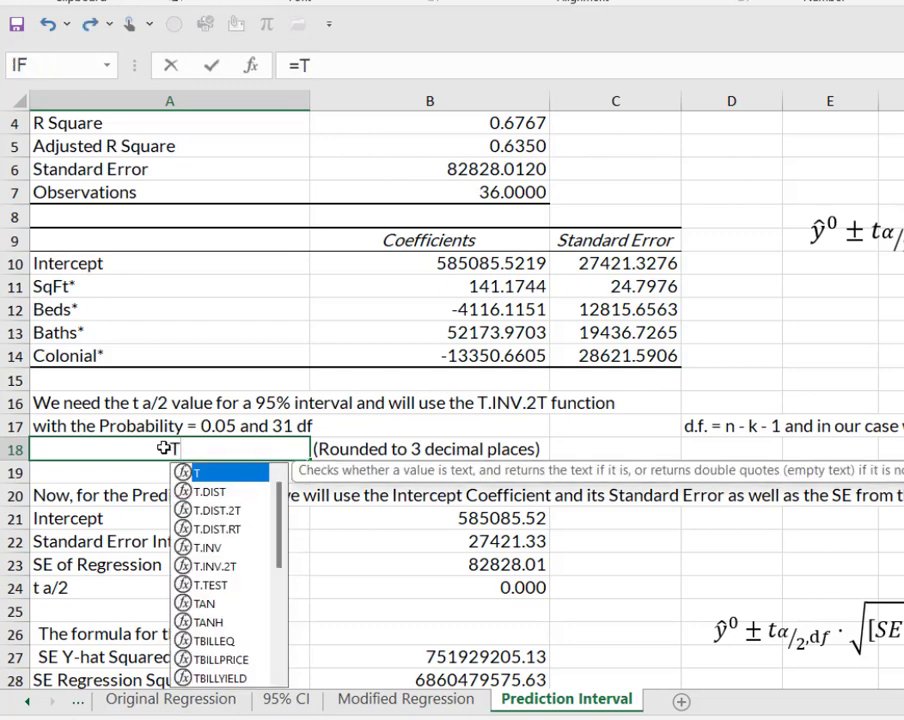
pyautogui.write('.INV')
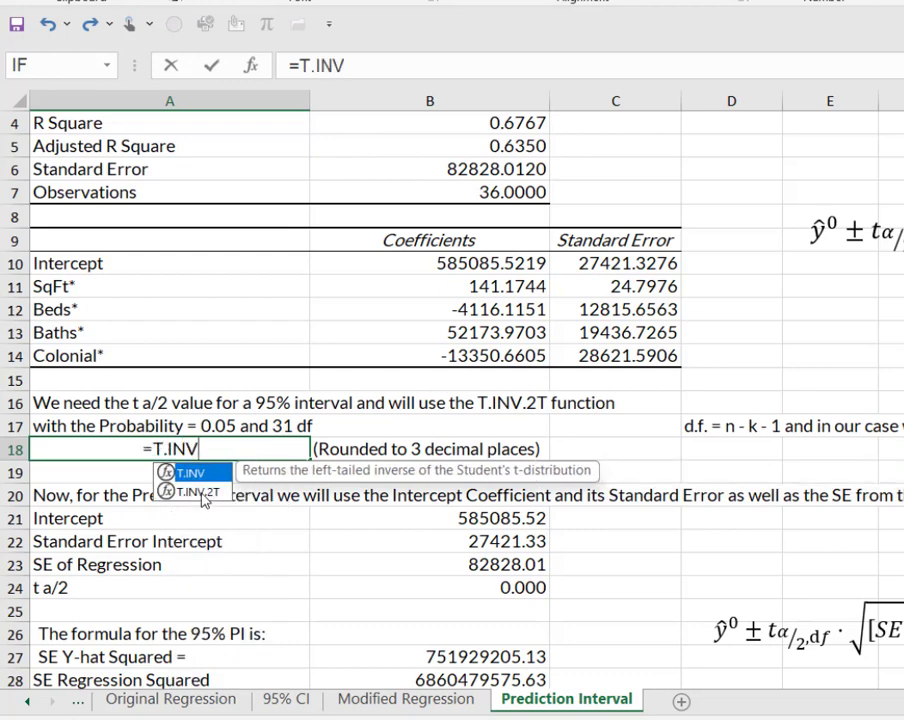
pyautogui.click(201, 493)
pyautogui.doubleClick(201, 493)
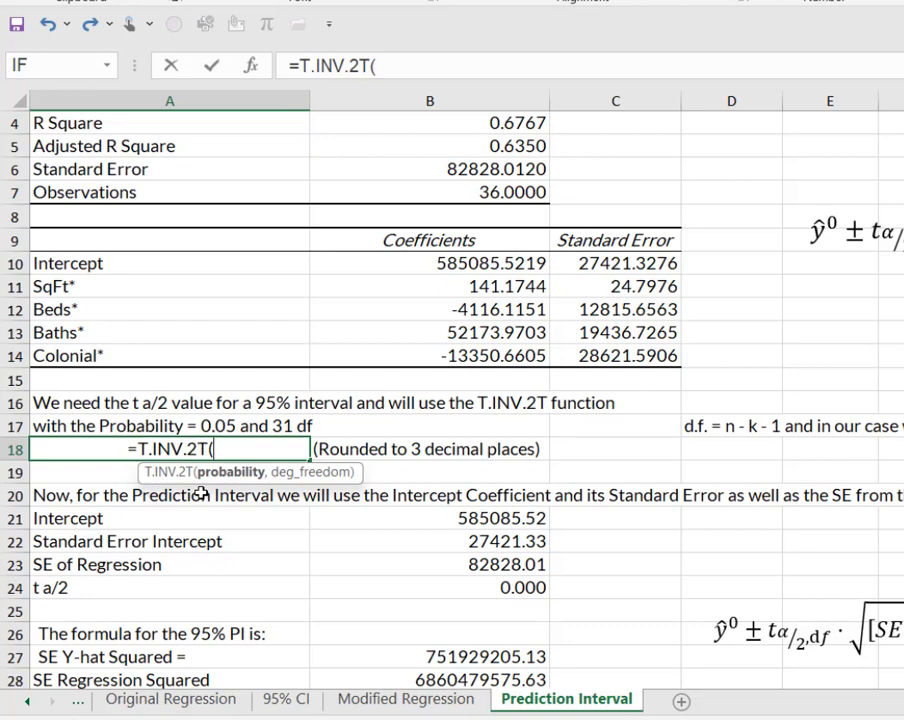
pyautogui.write('.05')
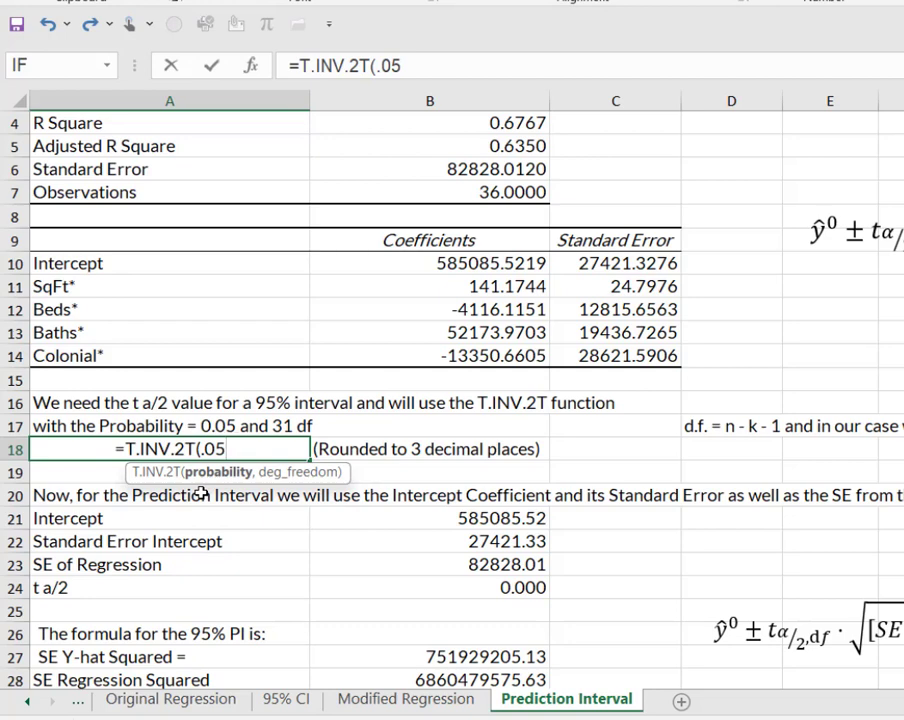
pyautogui.write(',')
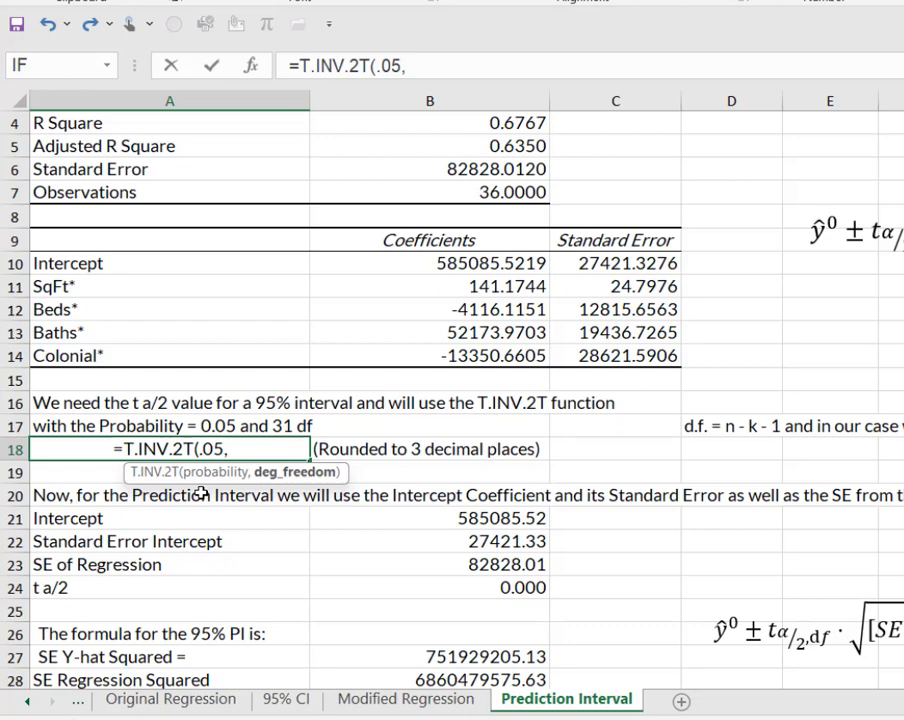
pyautogui.write('31)')
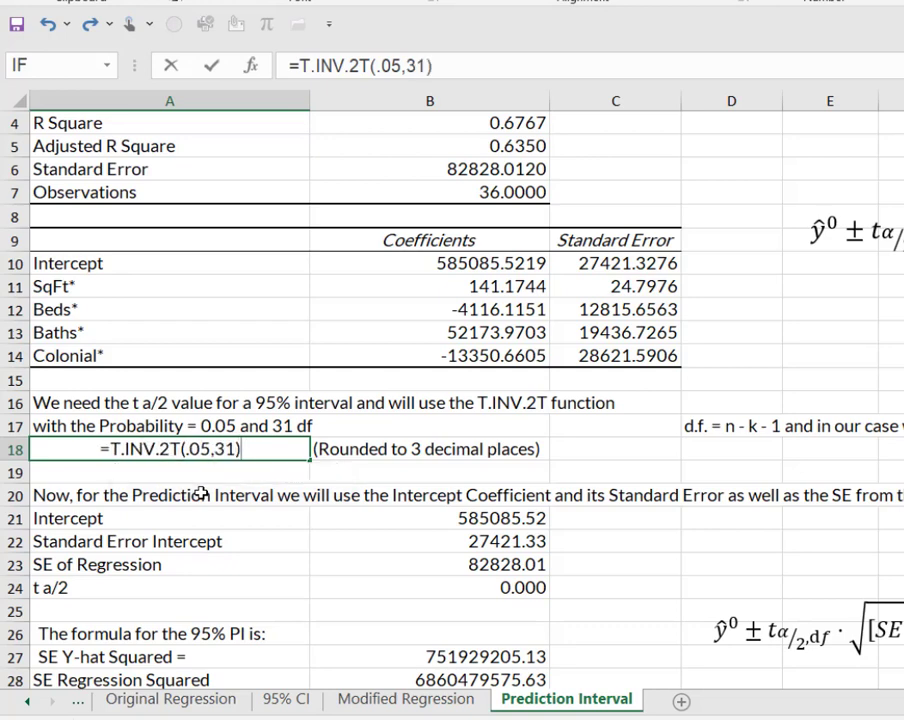
pyautogui.press('Return')
pyautogui.click(212, 446)
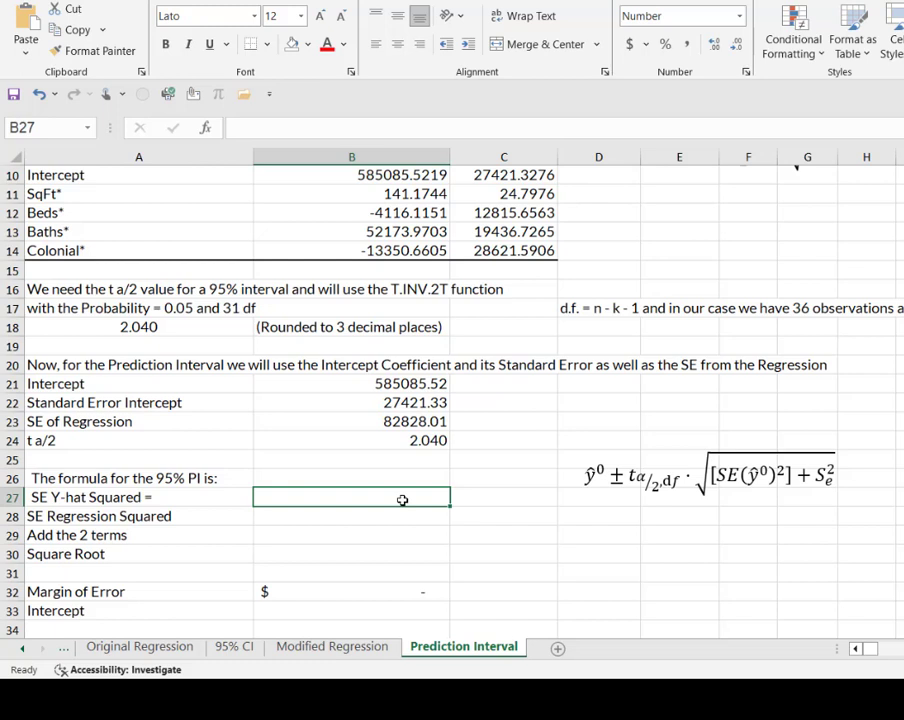
# Enter =B22*B22 in B27 and =B23*B23 in B28 to square both standard errors
pyautogui.write('=')
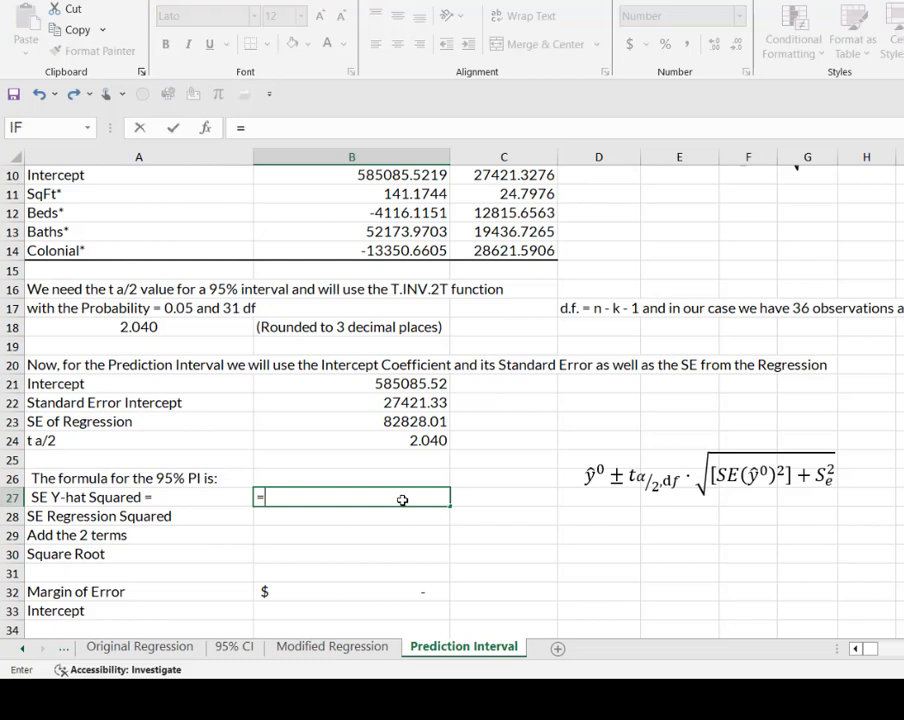
pyautogui.click(394, 402)
pyautogui.write('*')
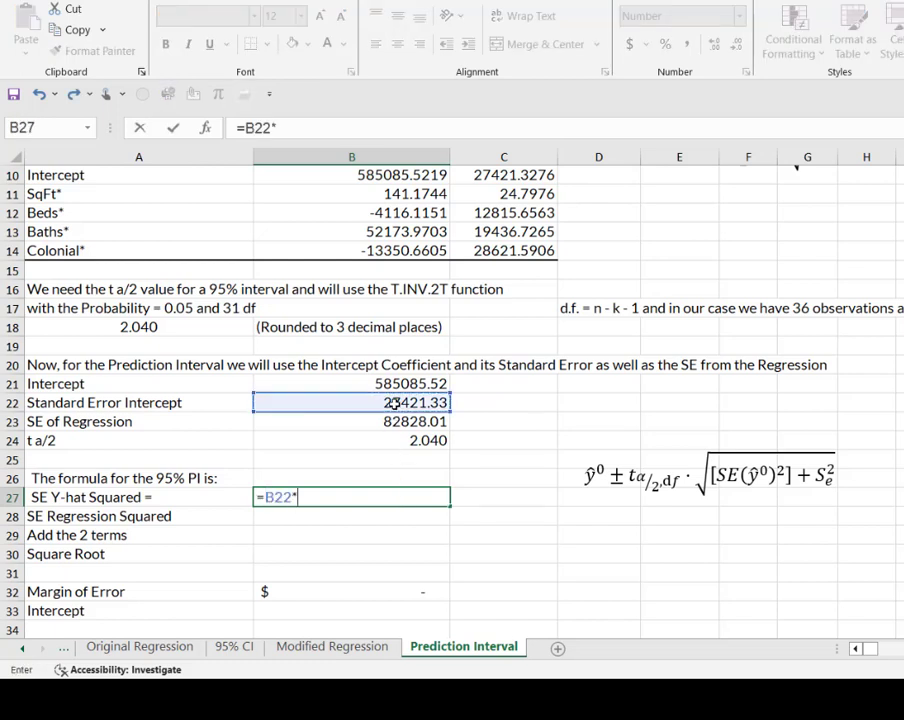
pyautogui.click(394, 402)
pyautogui.press('Return')
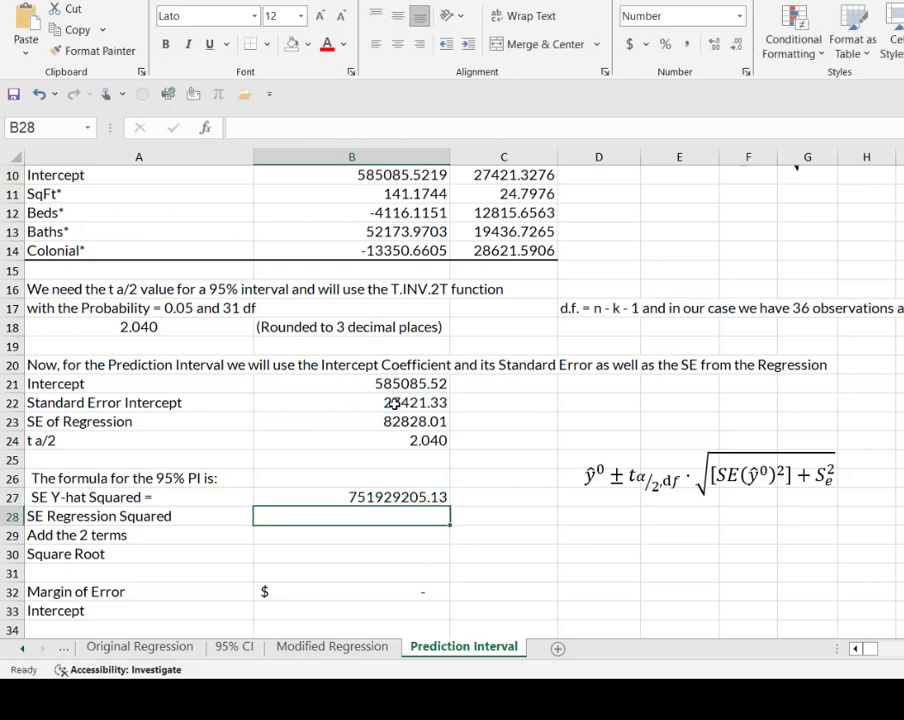
pyautogui.write('=')
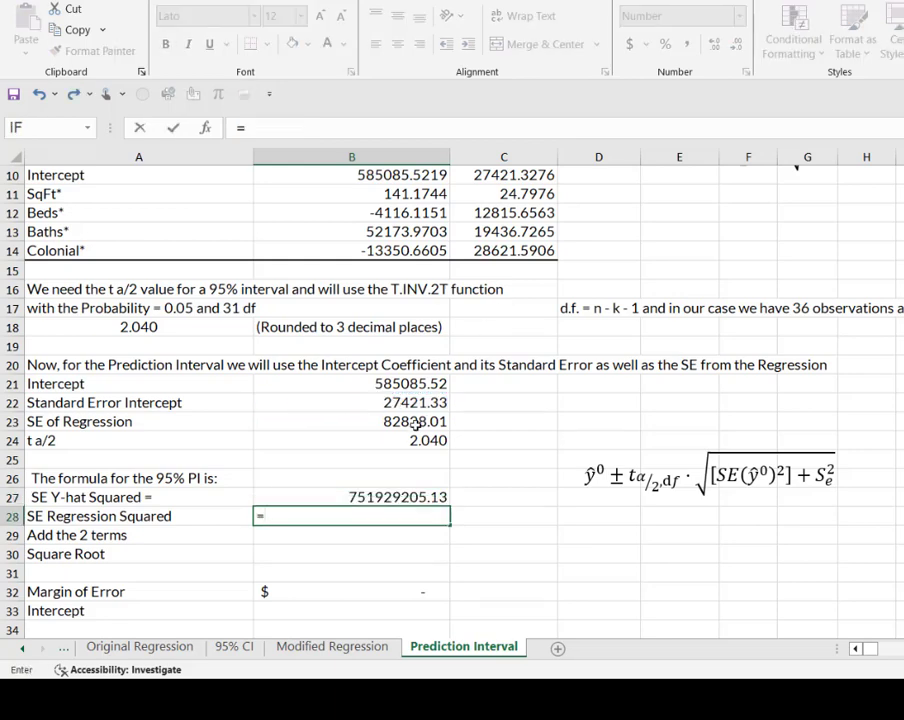
pyautogui.click(405, 422)
pyautogui.write('*')
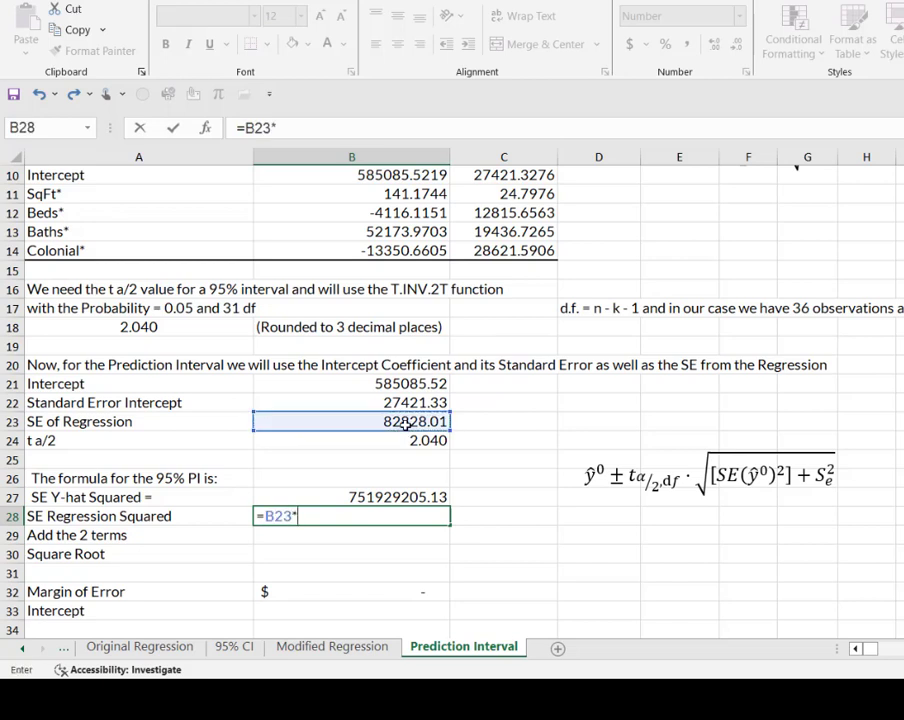
pyautogui.click(405, 422)
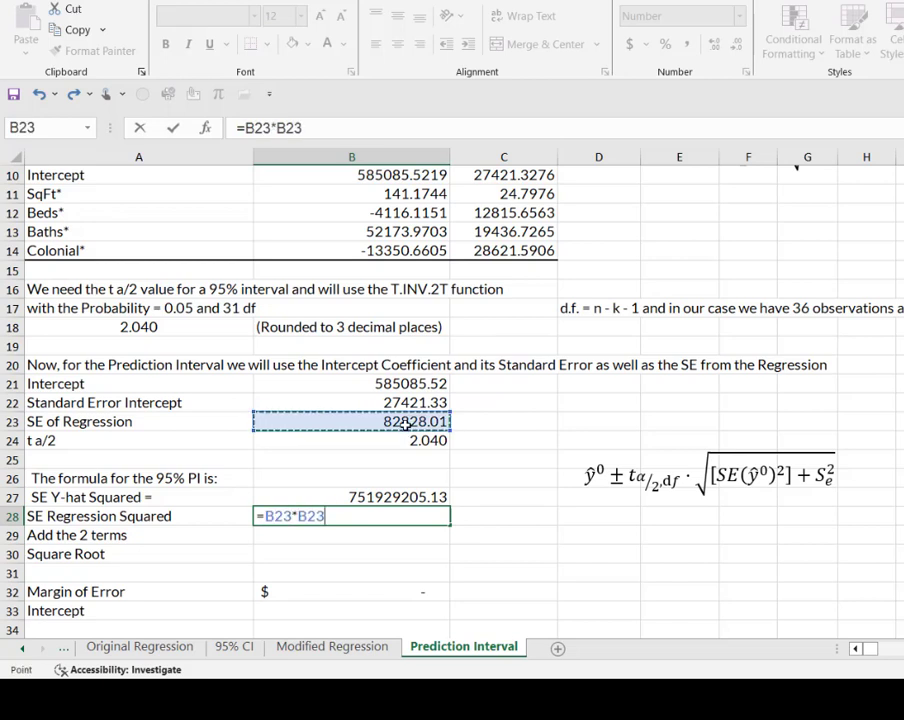
pyautogui.press('Return')
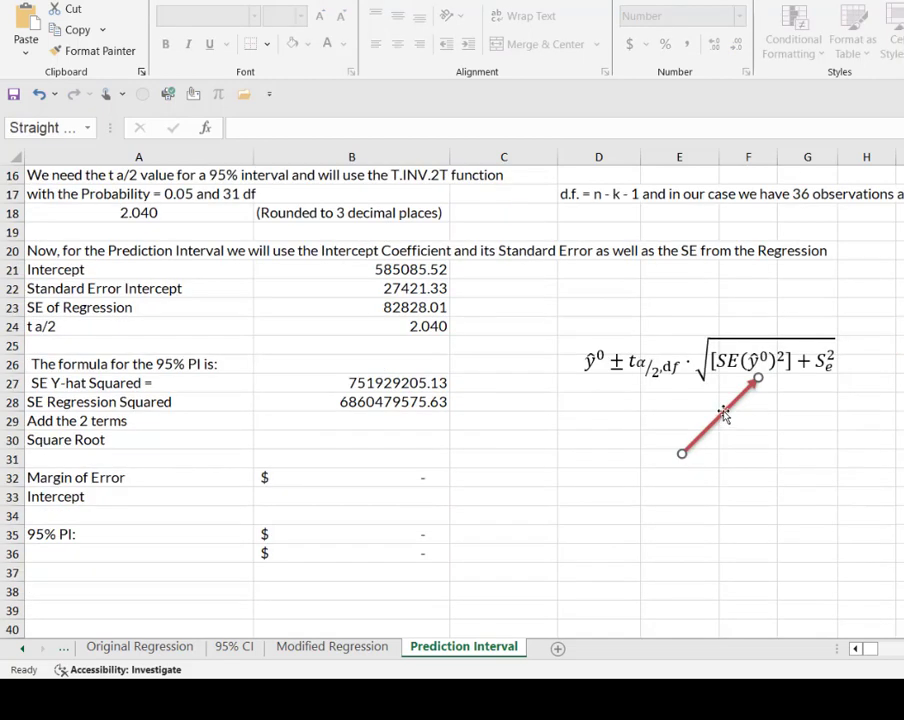
# Point the red arrow at the squared terms and enter =SUM(B27:B28) in B29, giving 7612408780.76
pyautogui.moveTo(716, 408); pyautogui.dragTo(767, 404)
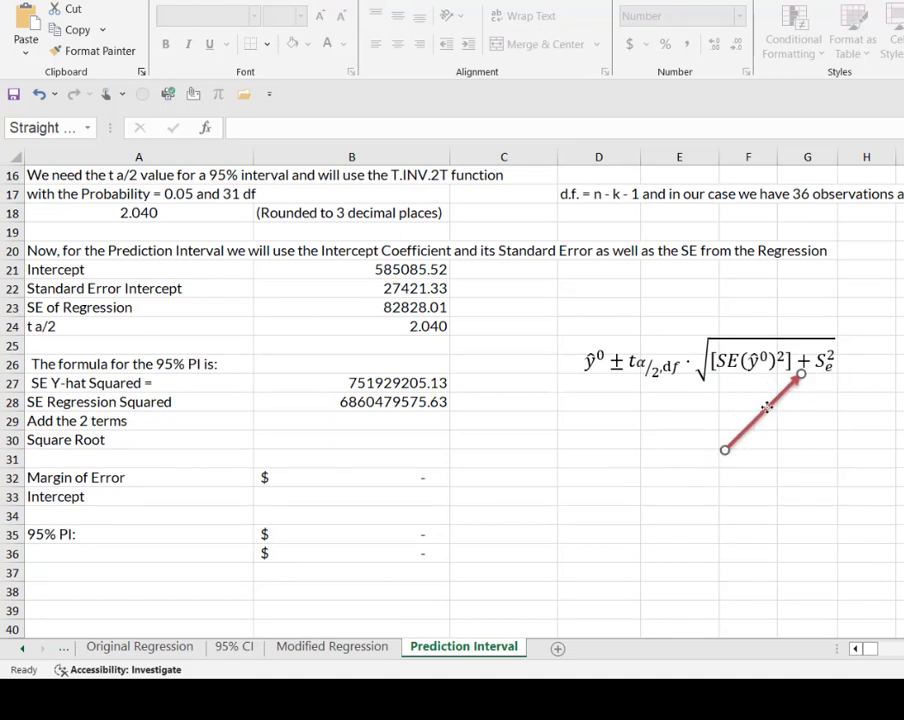
pyautogui.click(407, 421)
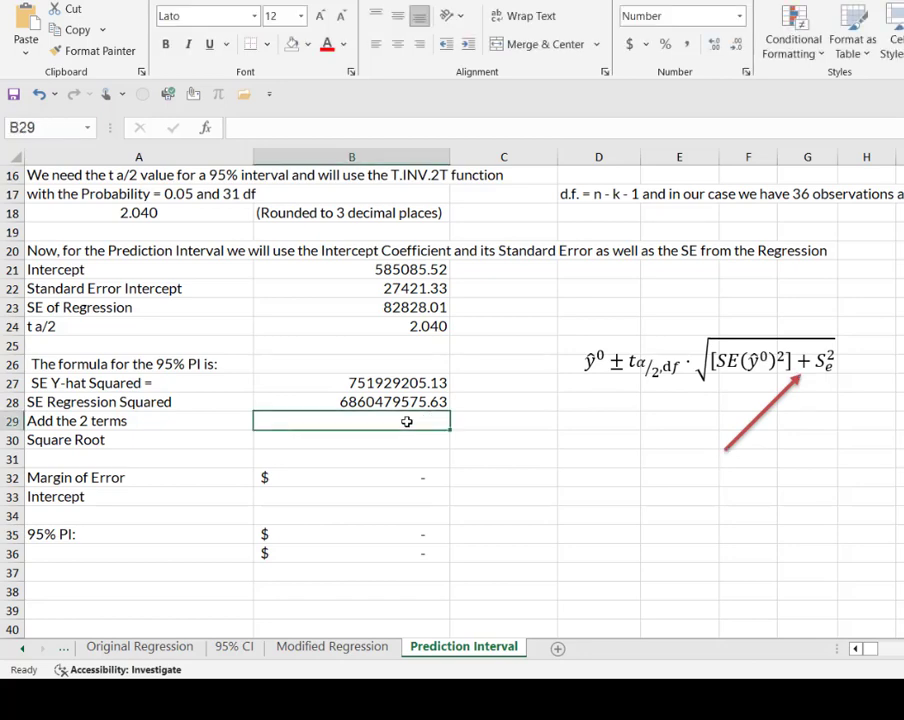
pyautogui.write('=sum(')
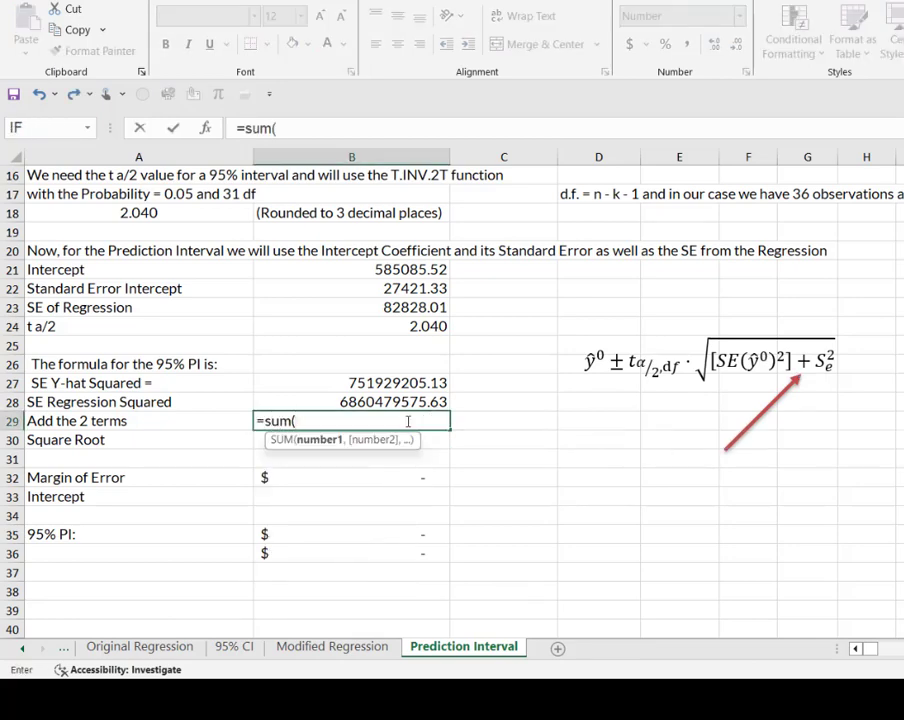
pyautogui.moveTo(394, 384); pyautogui.dragTo(398, 401)
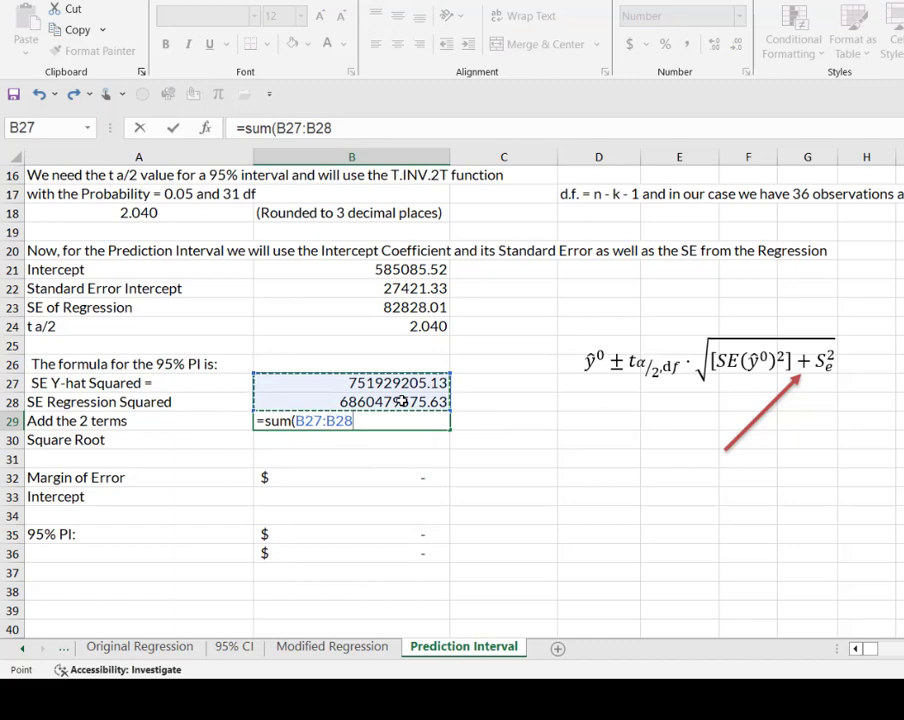
pyautogui.press('Return')
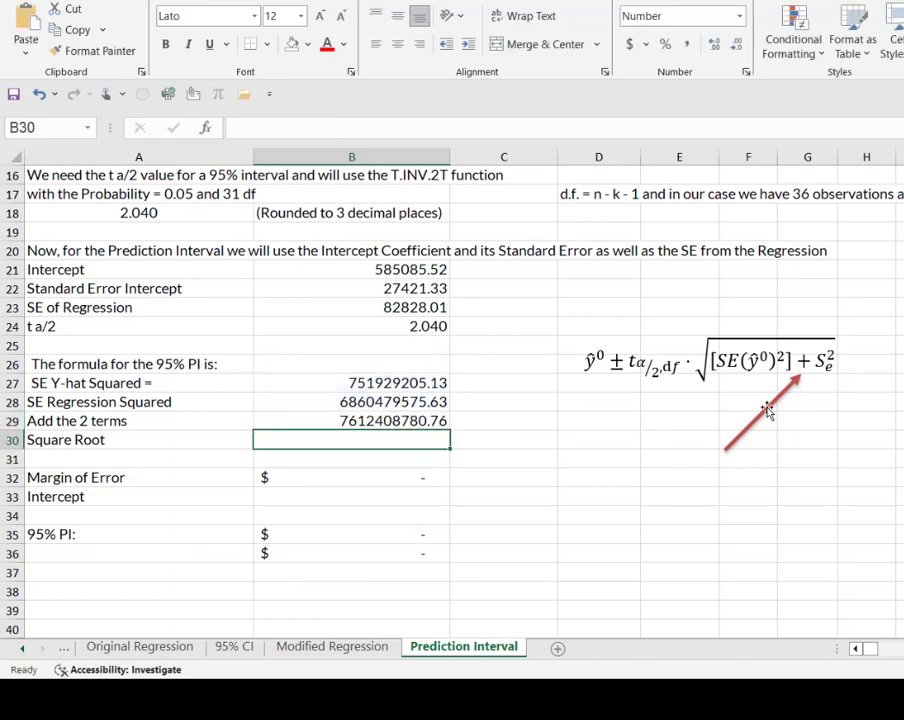
# Move the red arrow to the square-root sign and enter =SQRT(B29) in B30, giving 87249.12
pyautogui.moveTo(767, 410); pyautogui.dragTo(662, 413)
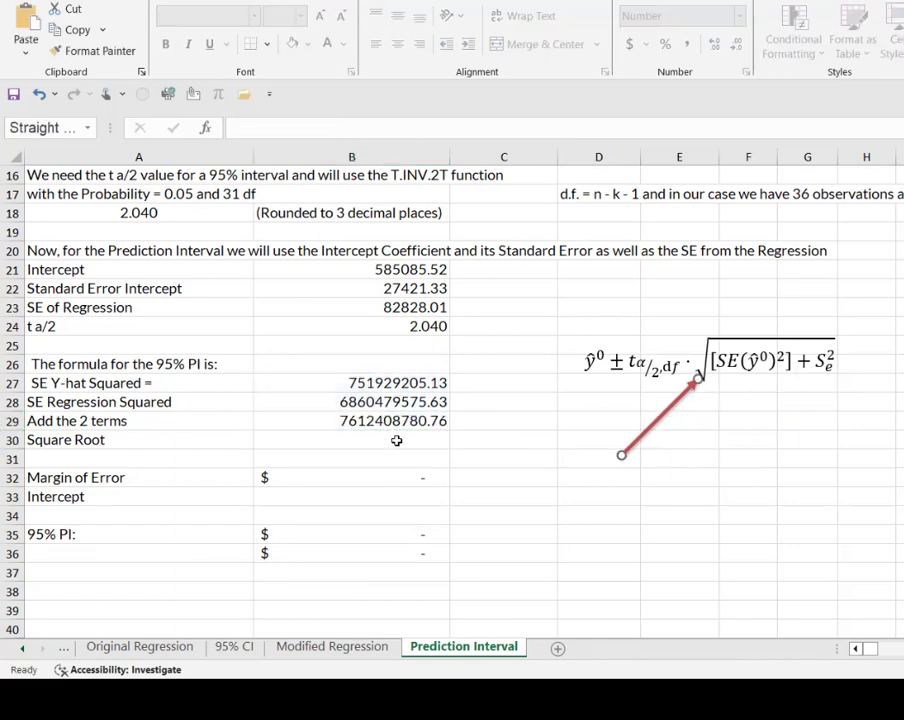
pyautogui.click(396, 440)
pyautogui.write('=sqr')
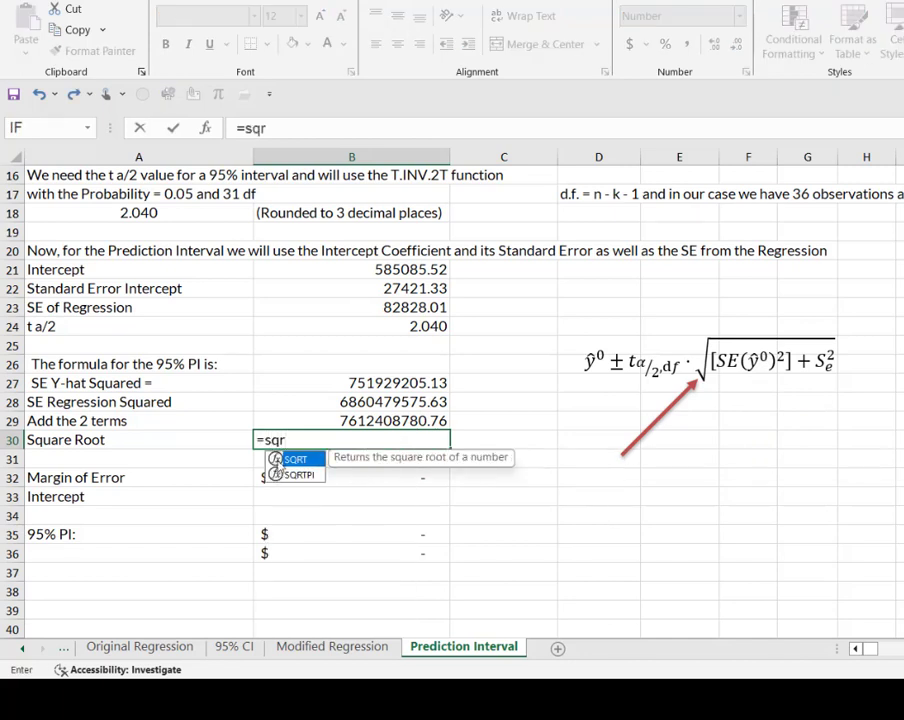
pyautogui.doubleClick(275, 460)
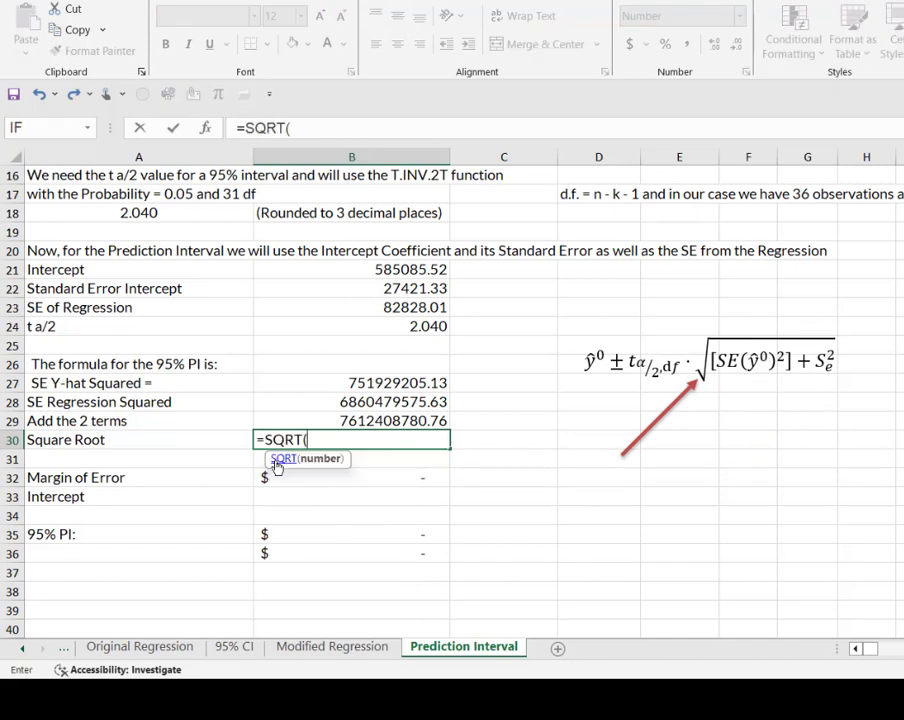
pyautogui.click(368, 421)
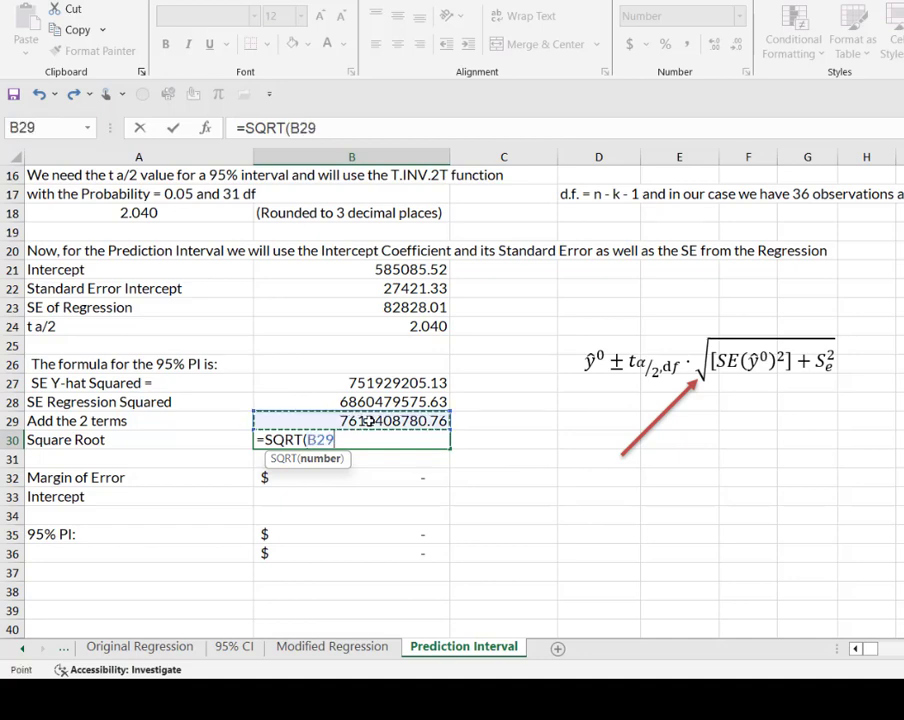
pyautogui.press('Return')
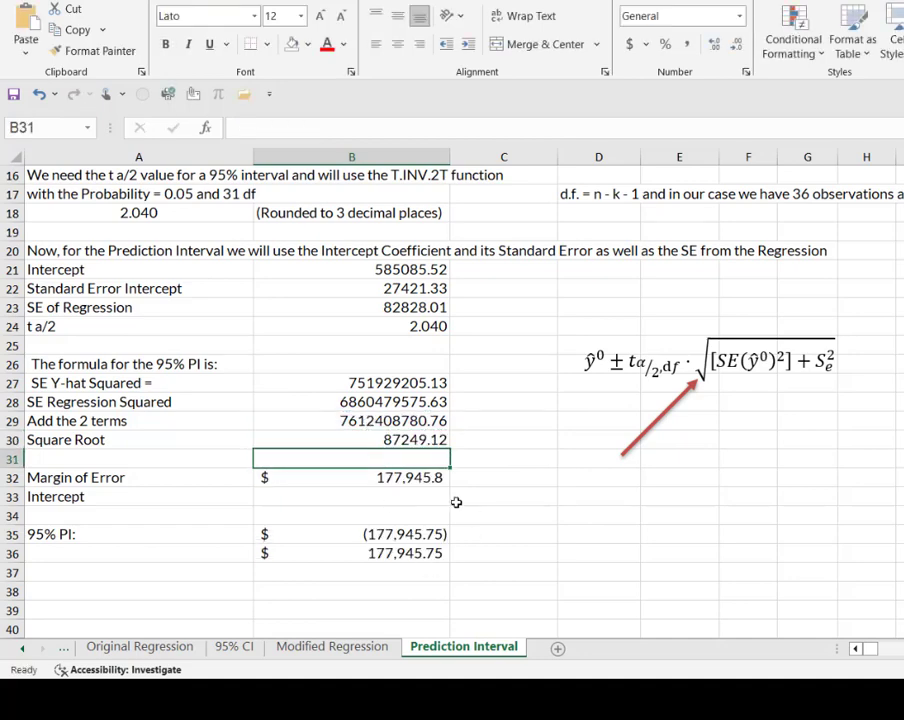
# Review the Margin of Error formula =B24*B30 in B32 and set B33 to =B21
pyautogui.click(425, 440)
pyautogui.click(418, 480)
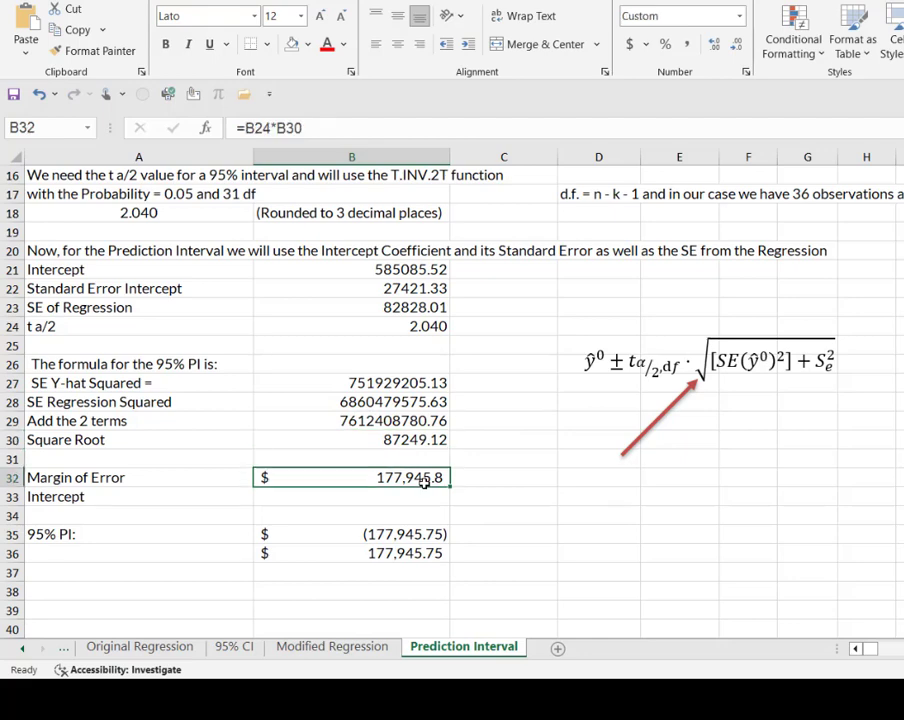
pyautogui.doubleClick(424, 480)
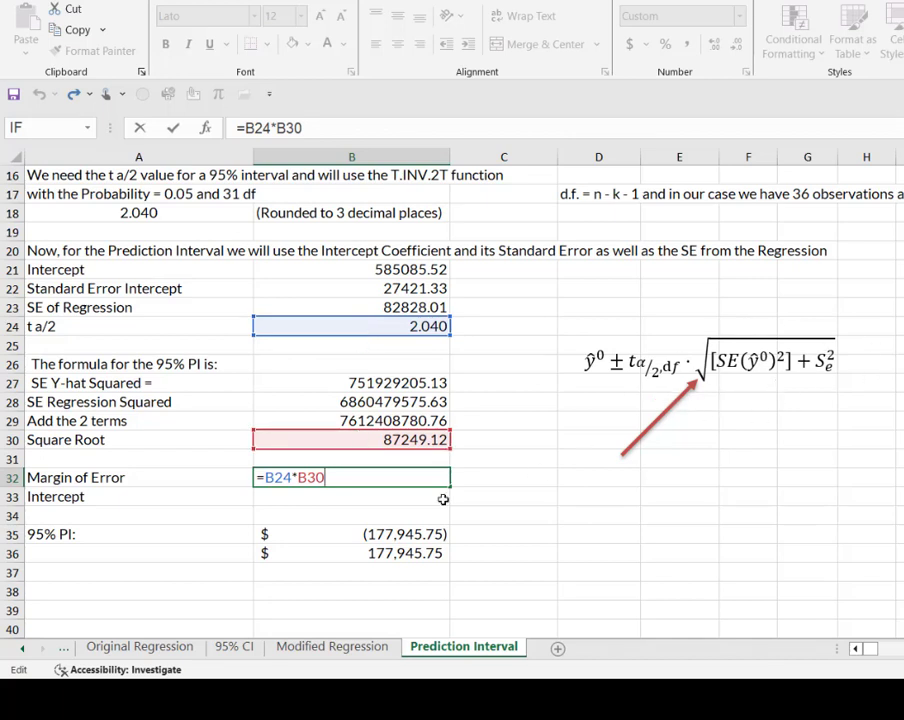
pyautogui.press('Return')
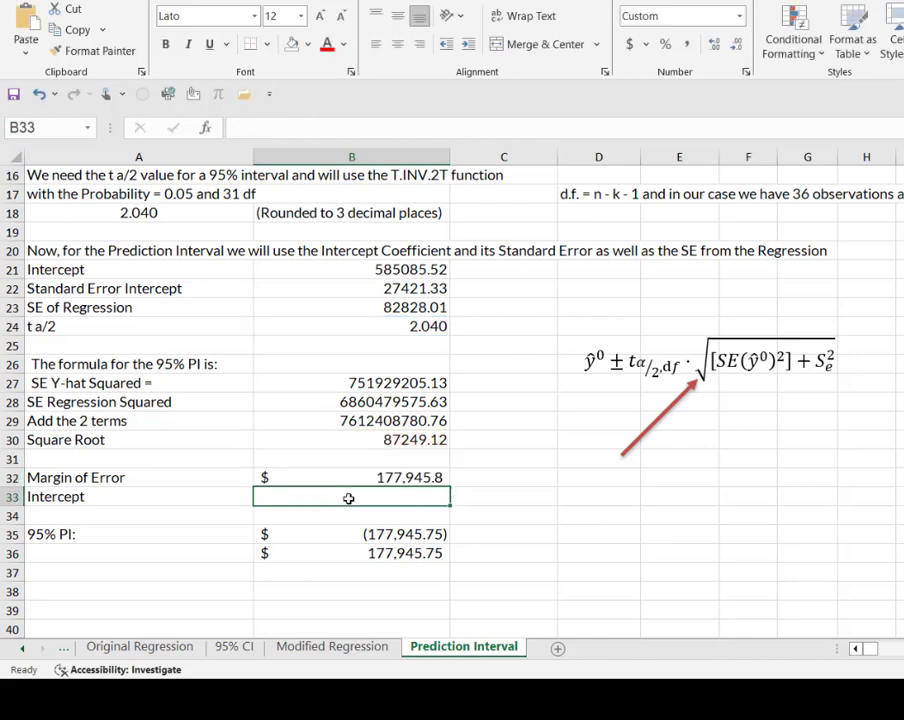
pyautogui.write('=')
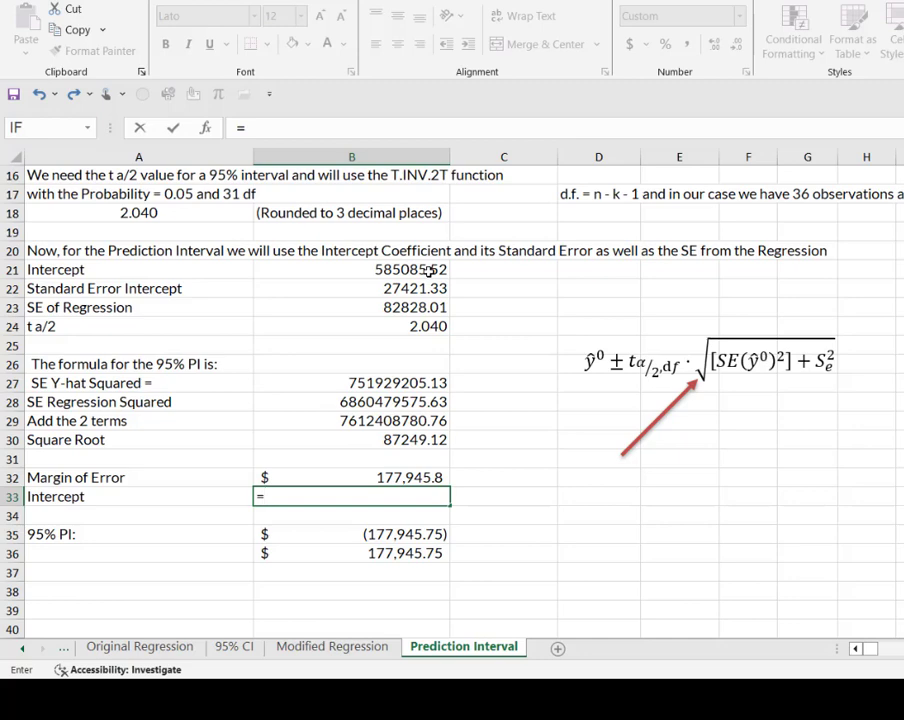
pyautogui.click(430, 271)
pyautogui.press('Return')
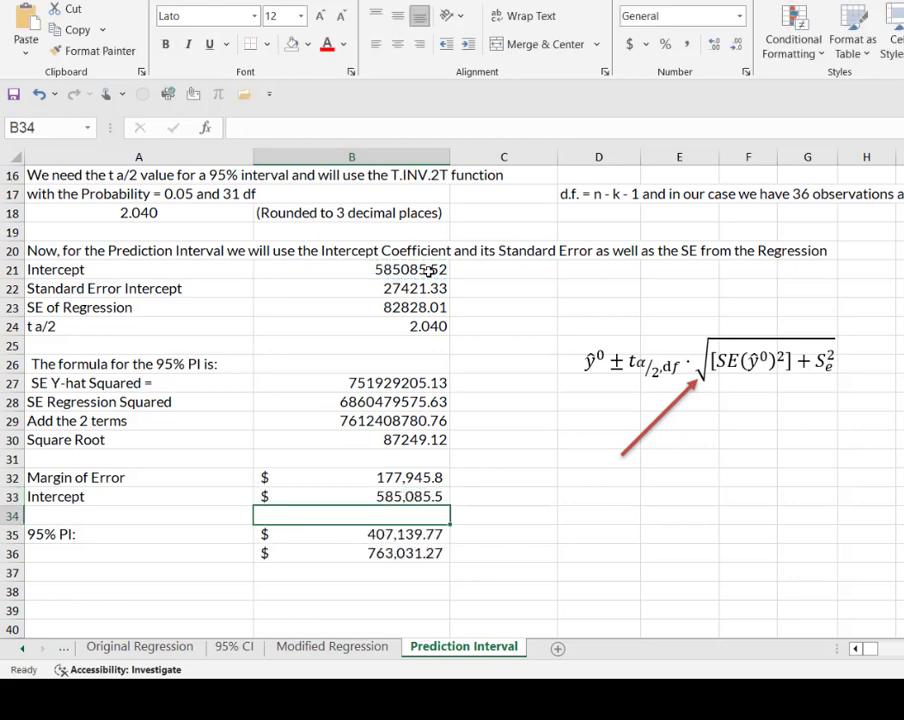
# Review the PI bounds =B33-B32 and =B33+B32, giving 407,139.77 and 763,031.27
pyautogui.click(403, 535)
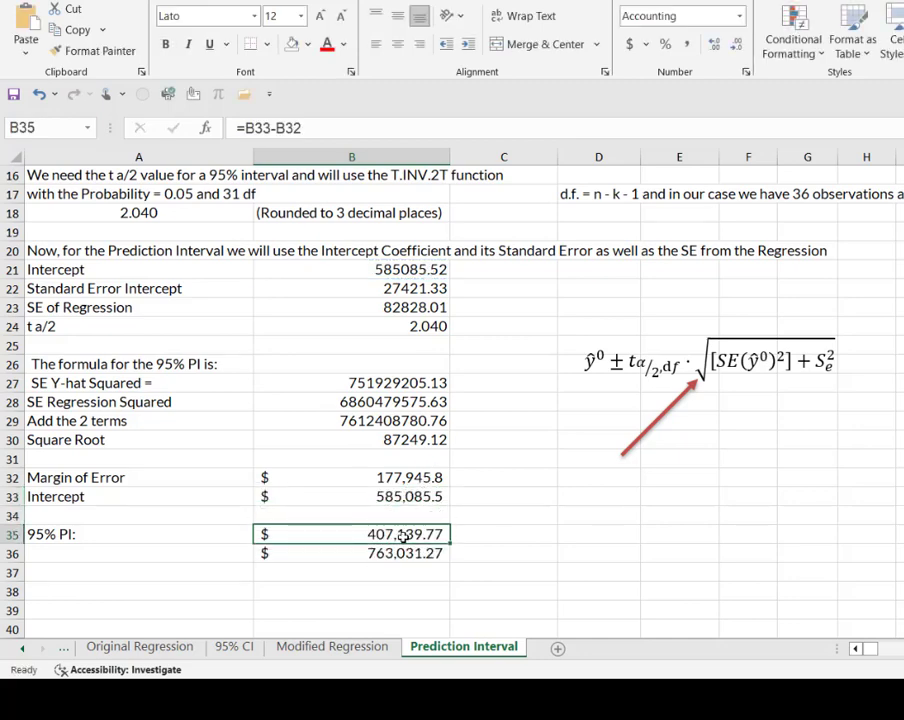
pyautogui.doubleClick(404, 536)
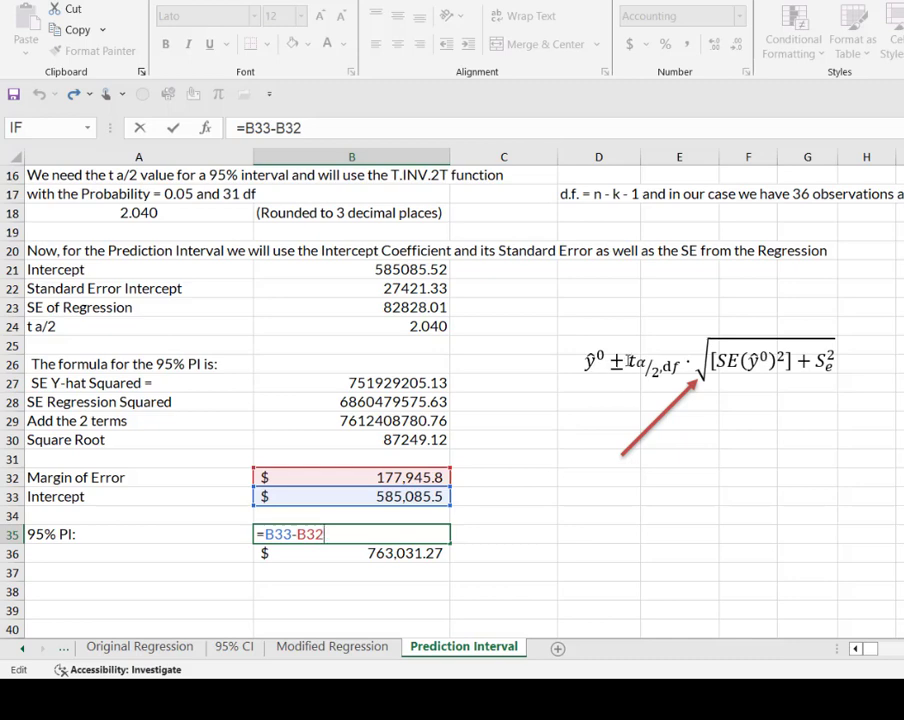
pyautogui.click(413, 554)
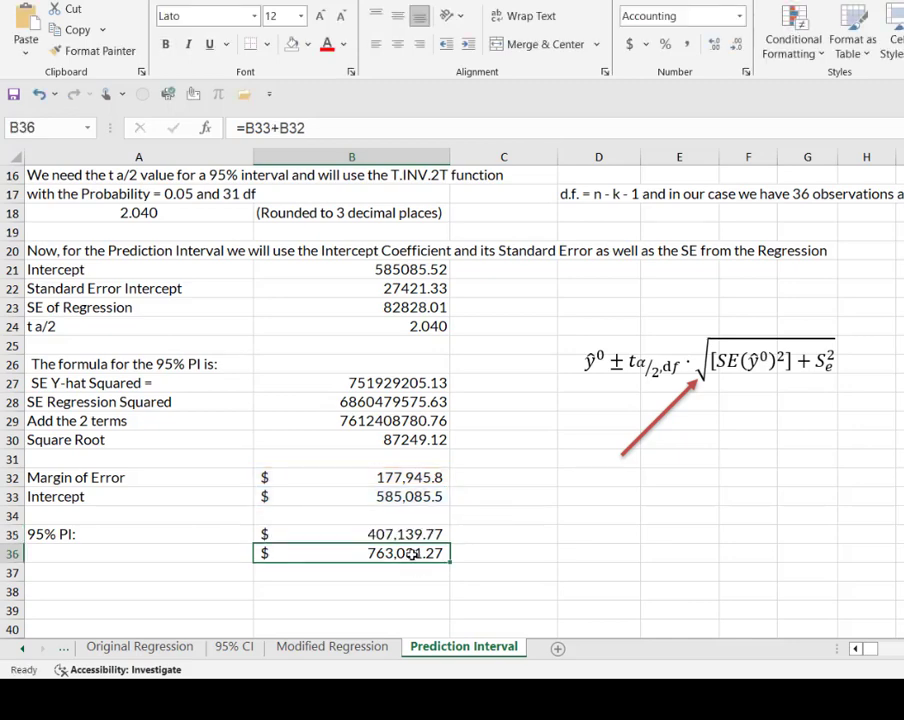
pyautogui.doubleClick(412, 552)
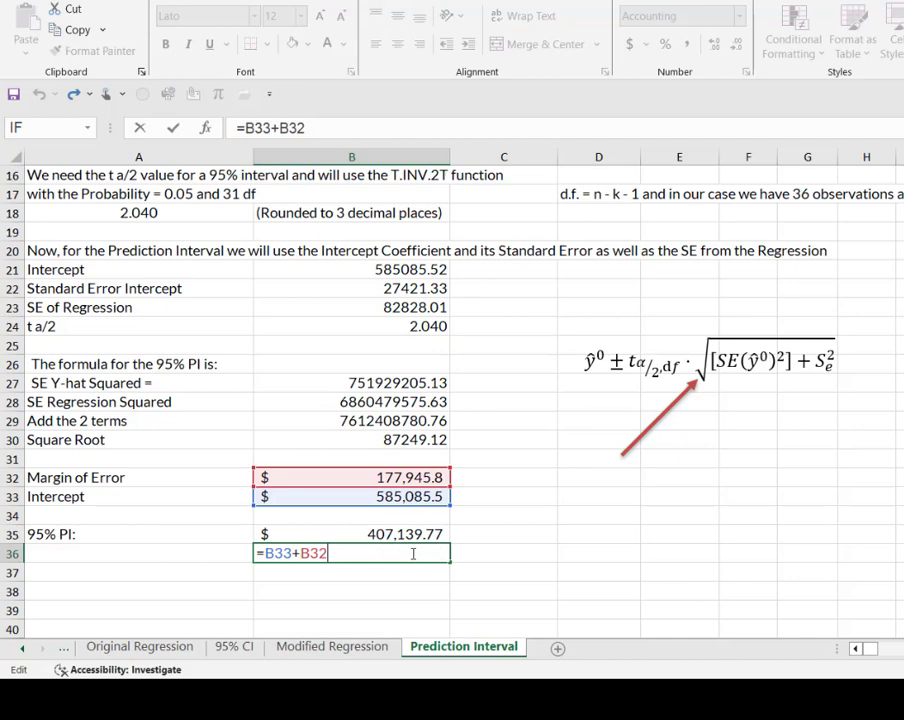
pyautogui.click(475, 553)
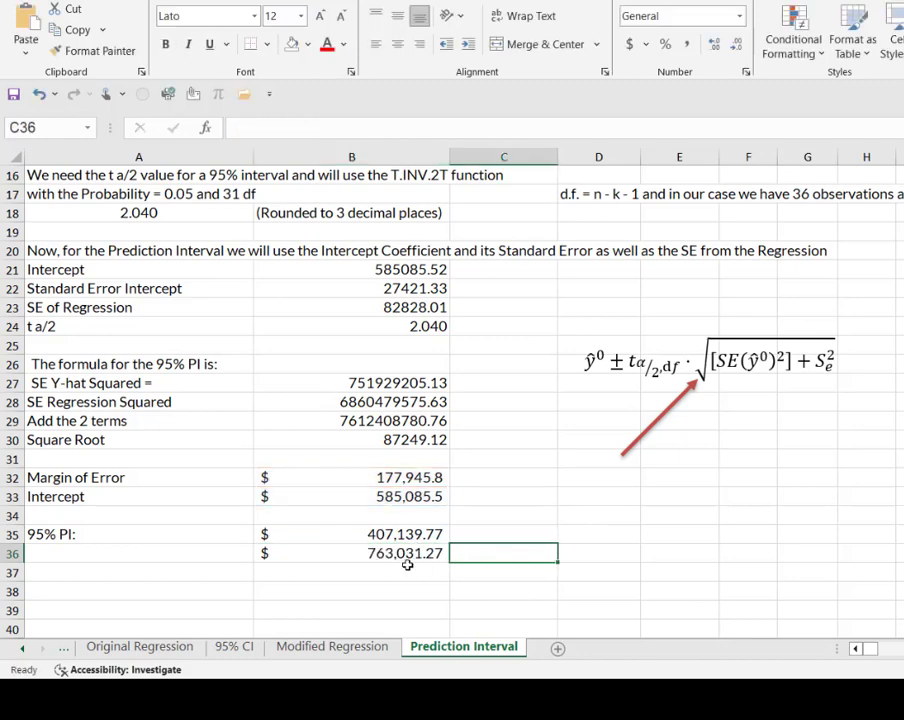